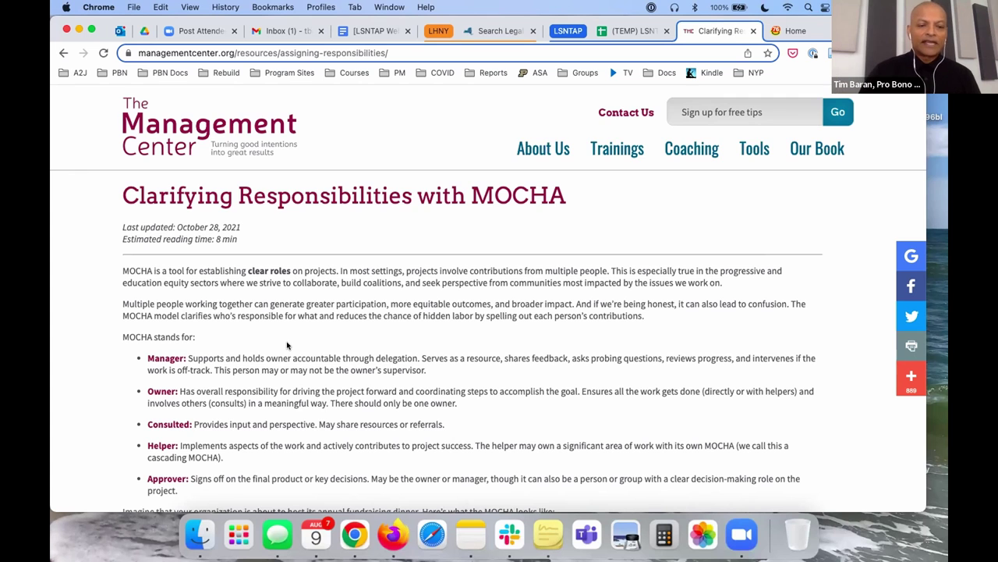
scroll(259, 431, "down", 1)
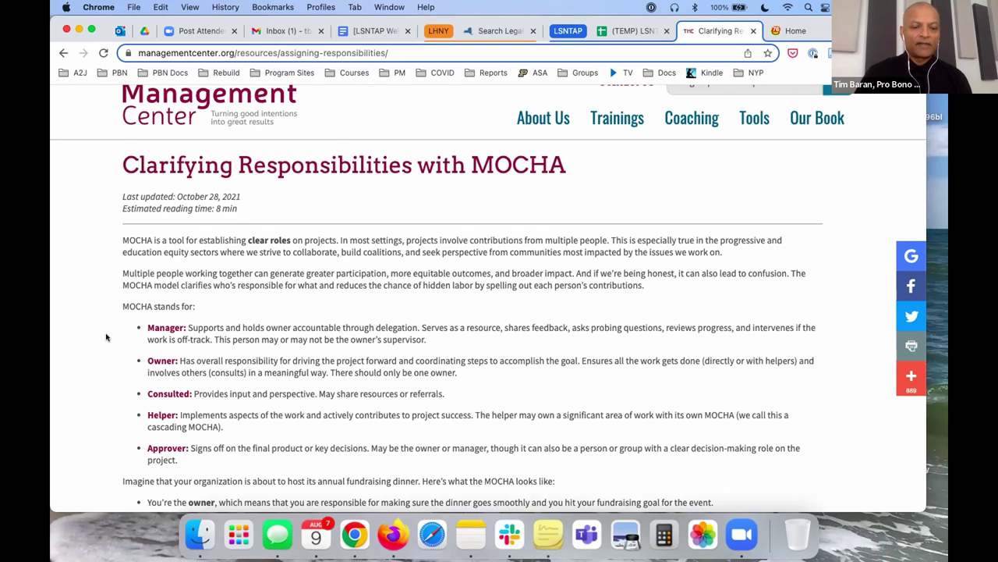
scroll(106, 337, "up", 1)
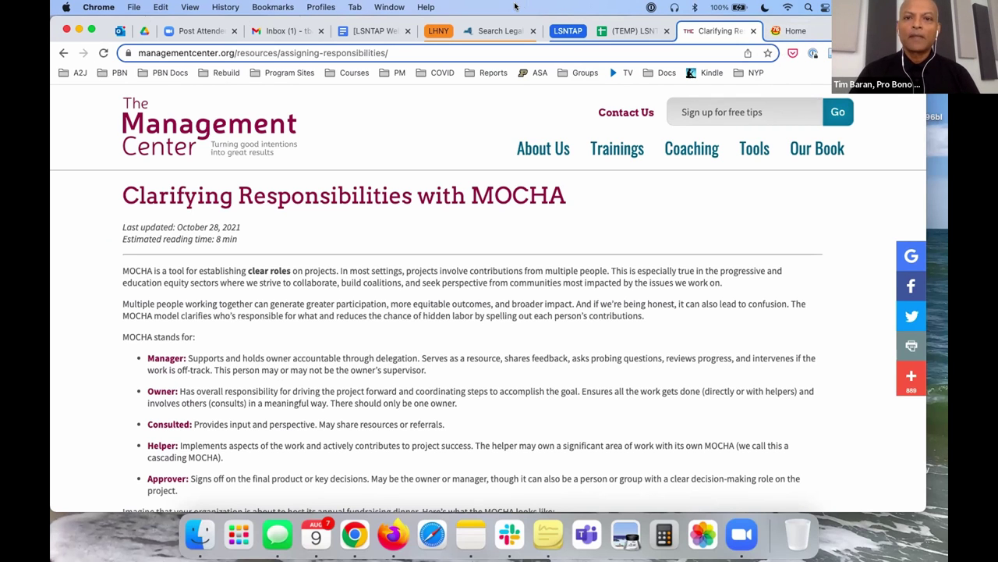
Step: Switch to the LSNTAP Webinar Planning App spreadsheet and review its Requirements, Roles and Communications sheets
left_click(616, 33)
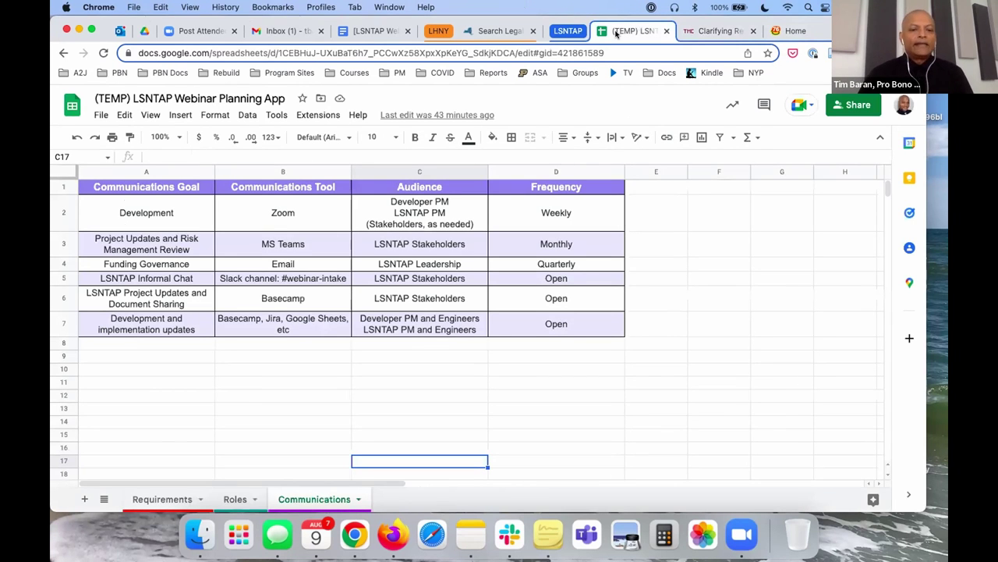
left_click(166, 505)
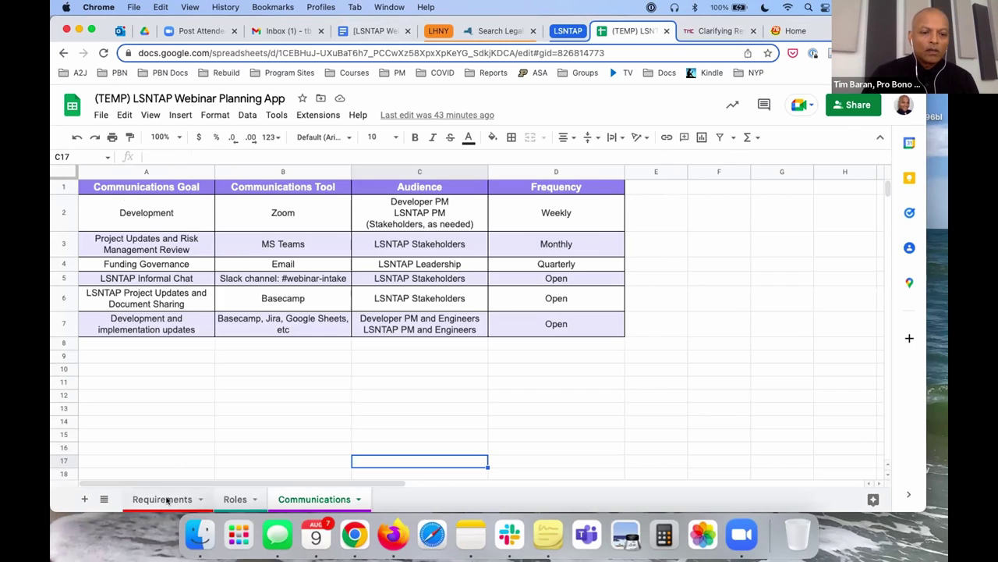
left_click(167, 500)
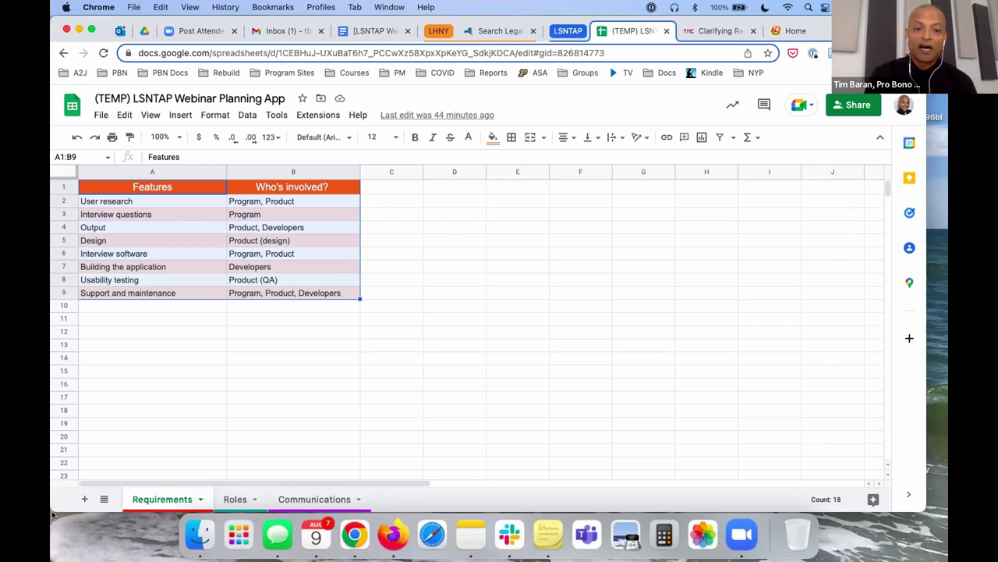
left_click(278, 408)
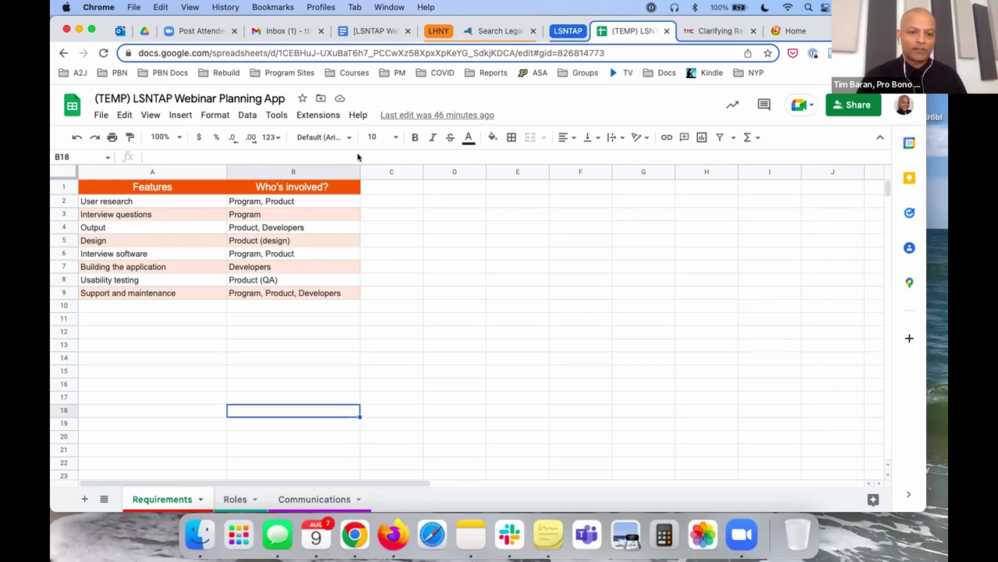
left_click(235, 501)
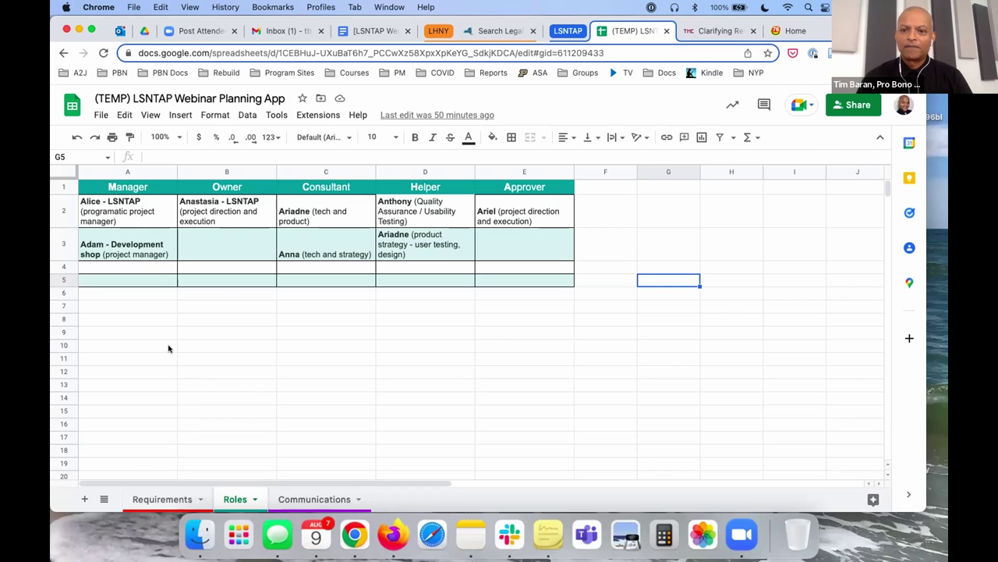
left_click(297, 499)
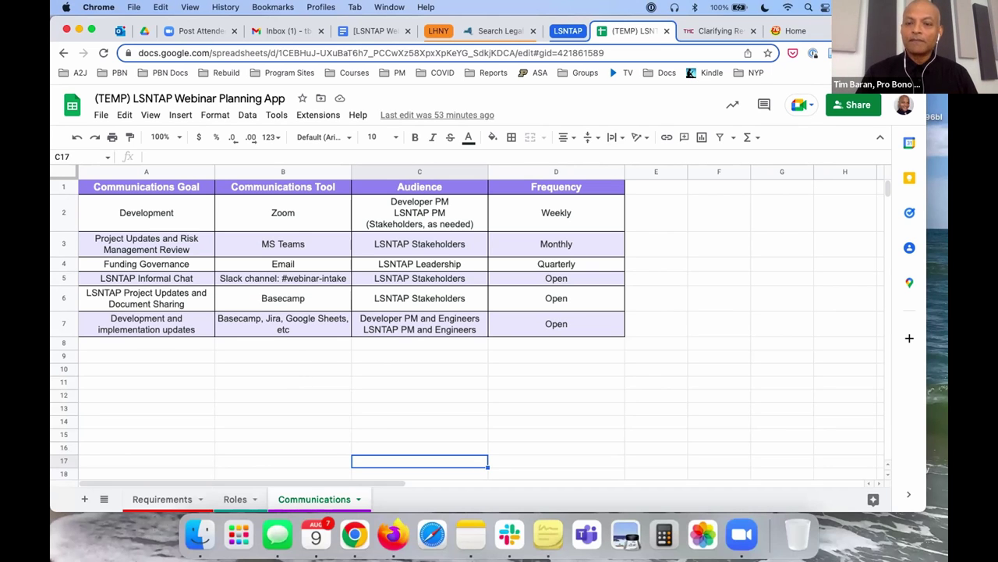
left_click(788, 32)
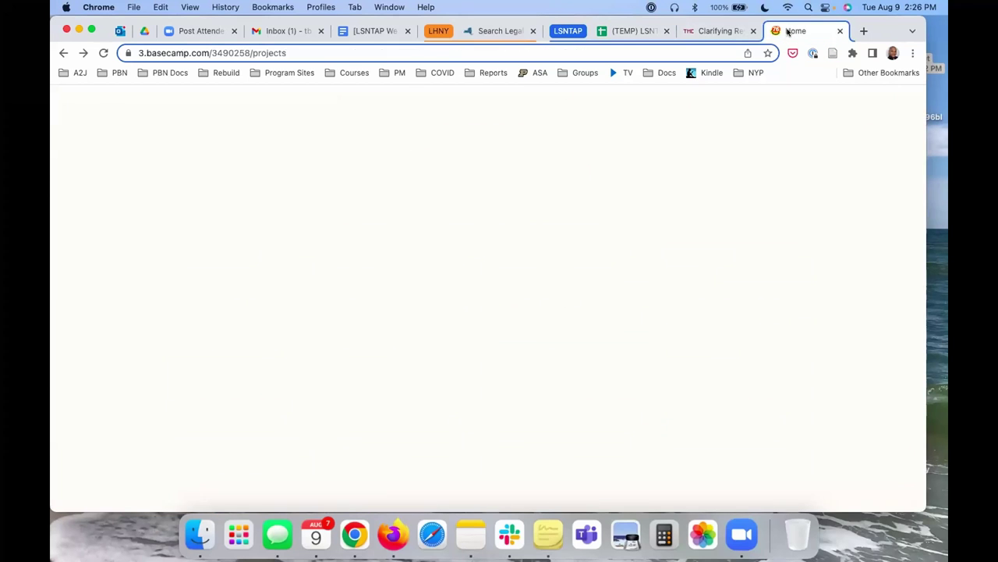
left_click(629, 32)
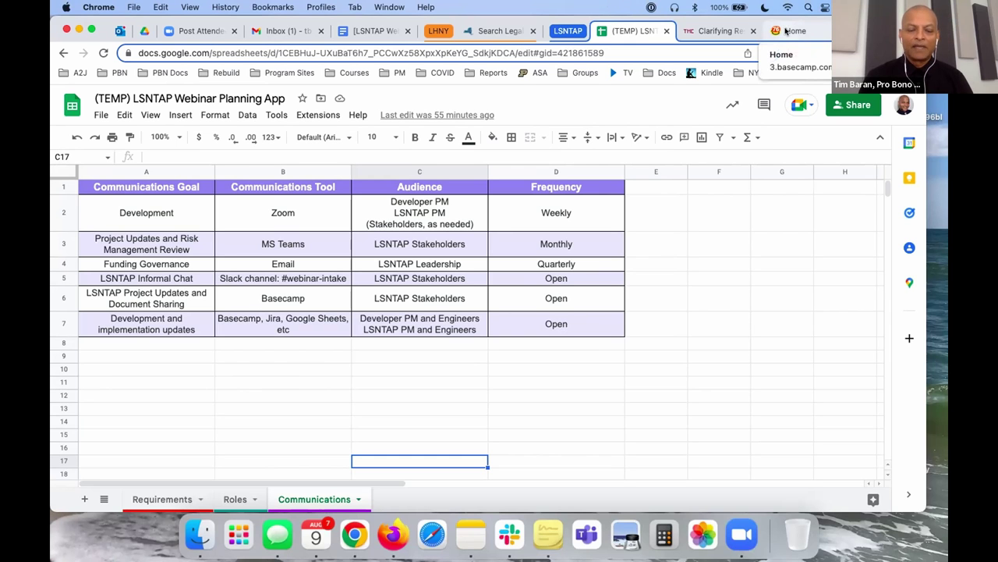
Step: Switch to the Basecamp home page and look through its project cards, schedule and assignments
left_click(786, 31)
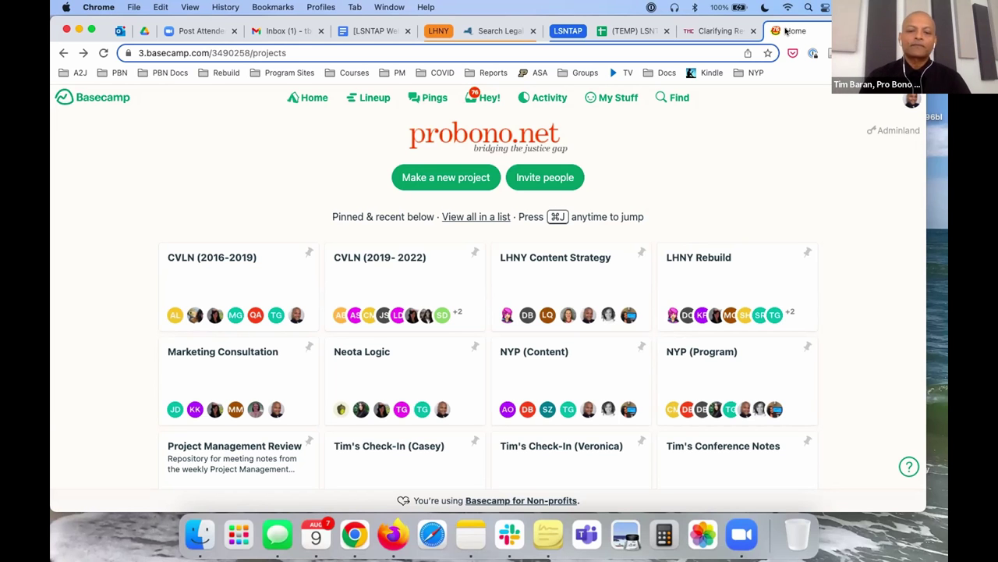
scroll(53, 251, "down", 2)
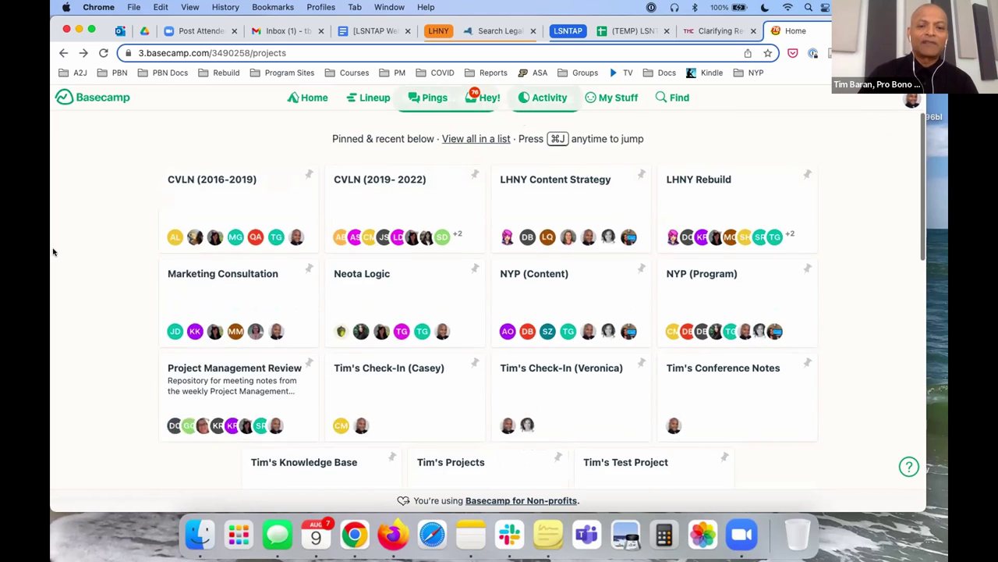
scroll(53, 251, "down", 2)
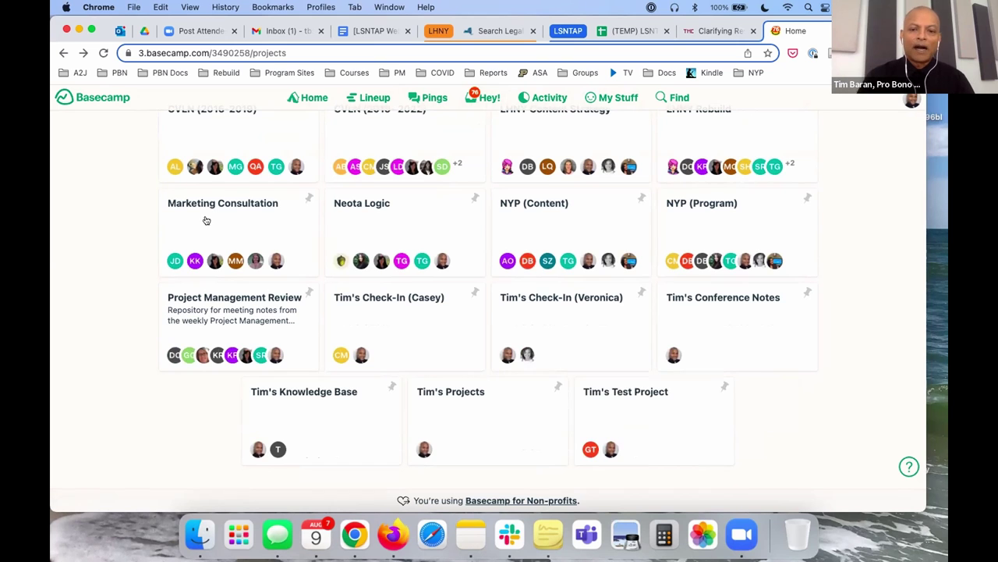
scroll(299, 289, "up", 2)
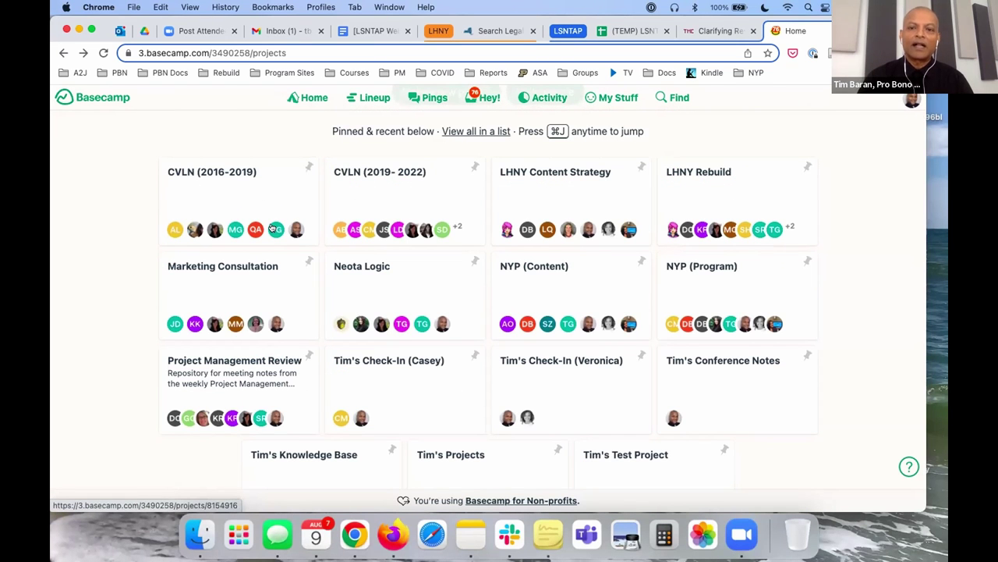
scroll(272, 227, "down", 1)
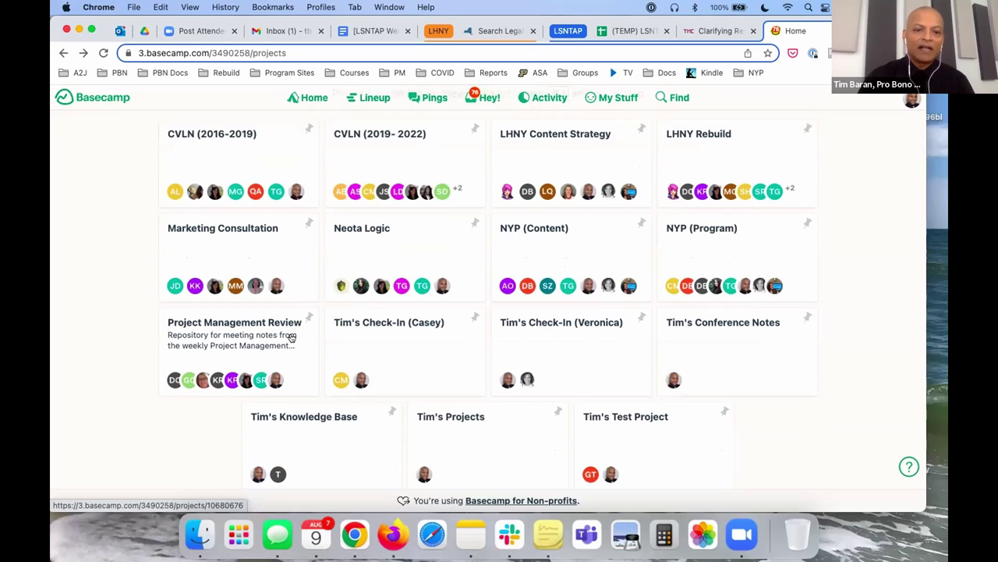
scroll(254, 339, "down", 2)
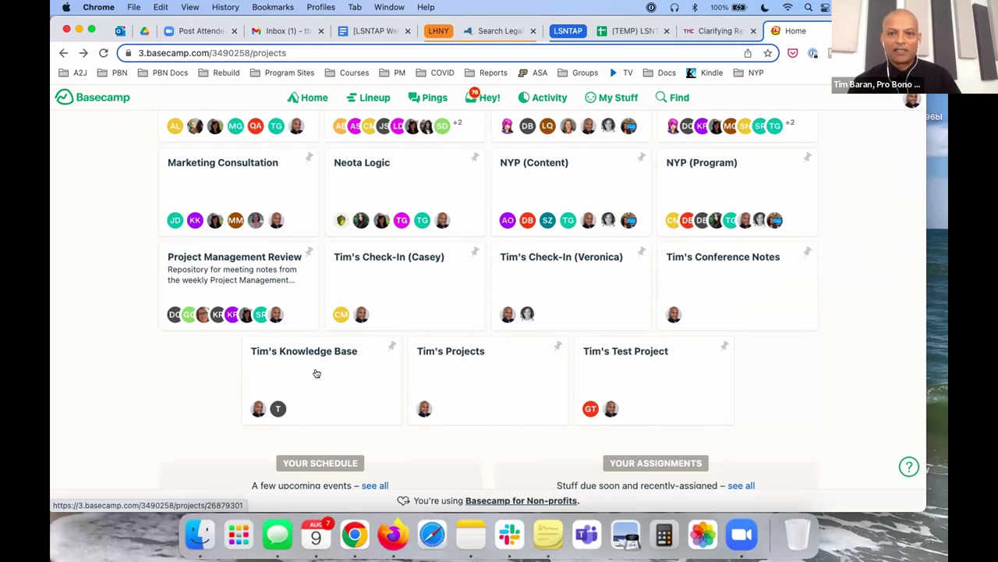
scroll(204, 304, "down", 3)
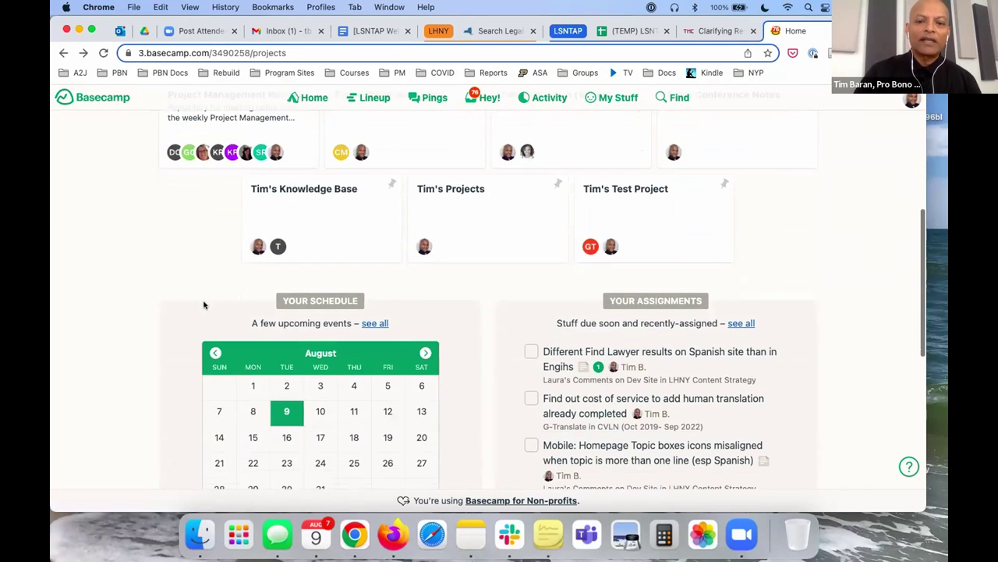
scroll(204, 304, "up", 2)
scroll(202, 288, "down", 5)
scroll(202, 290, "up", 6)
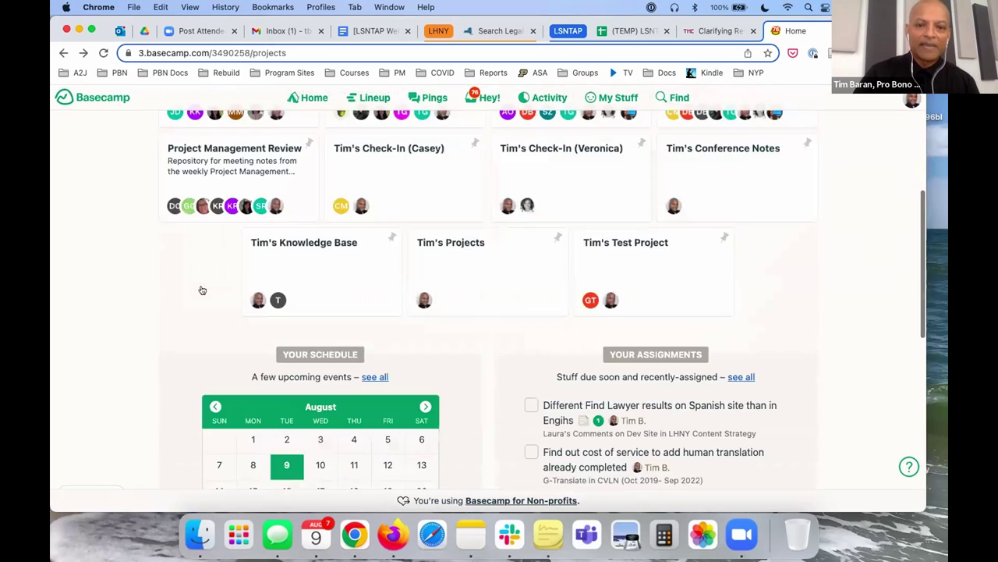
scroll(202, 290, "up", 5)
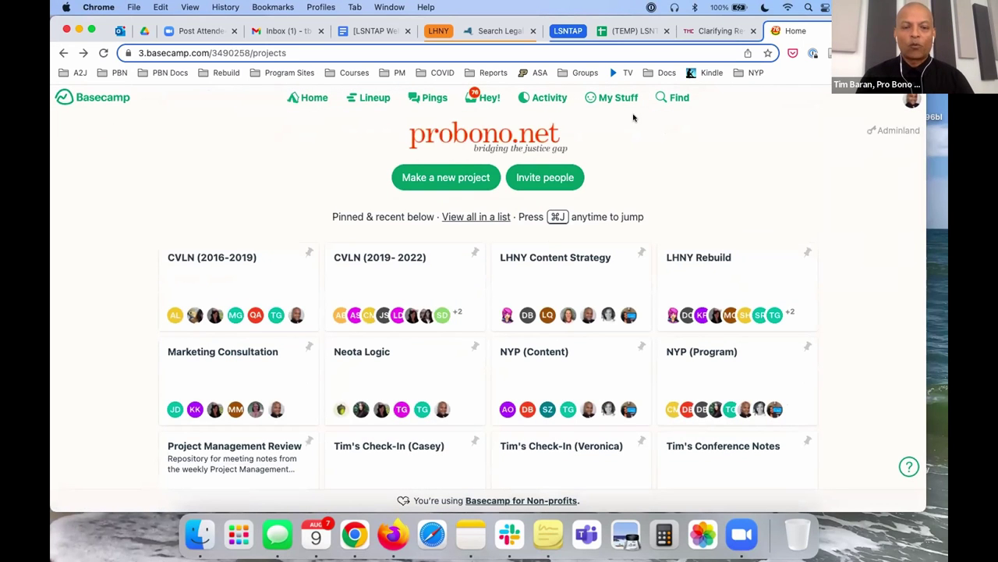
Step: Create a new project named "LSNTAP Webinar Planning Intake App" without a description and decline the offered setup help
left_click(457, 169)
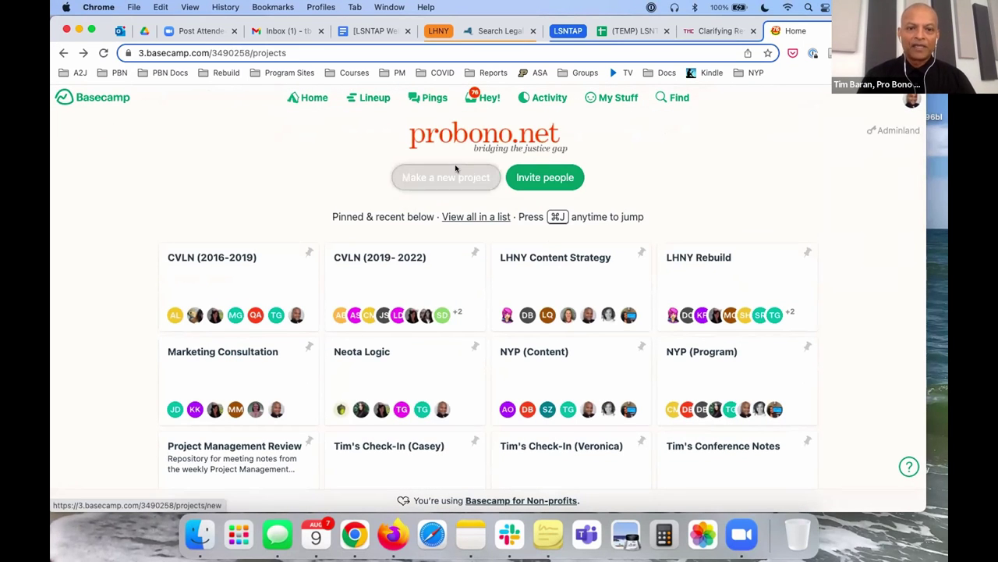
left_click(389, 230)
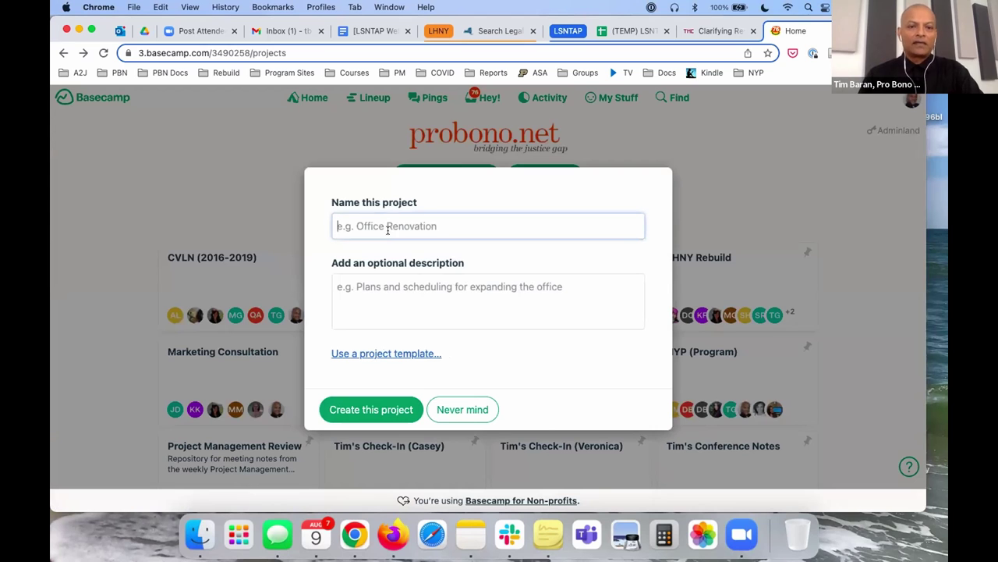
type("LS")
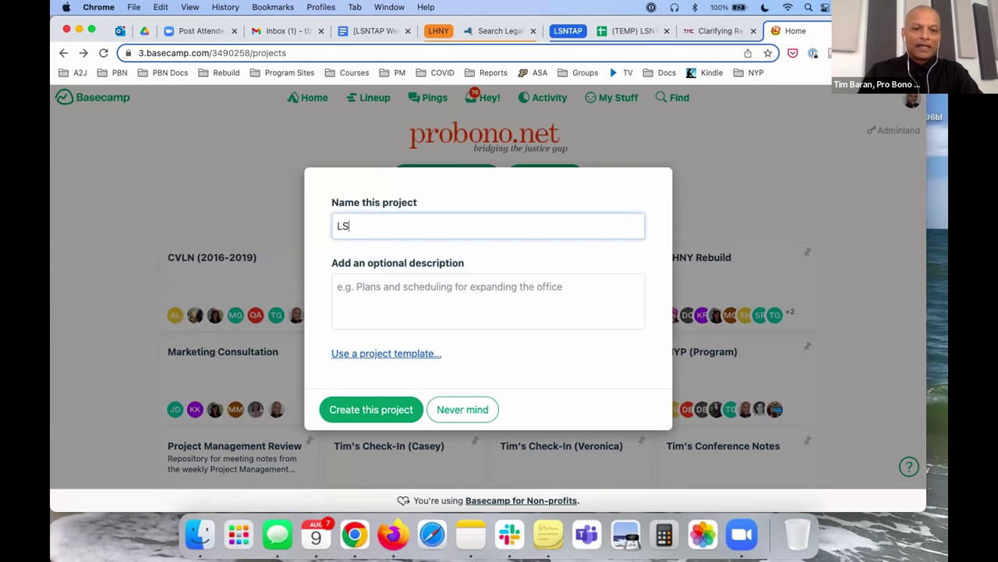
type("NTAP ")
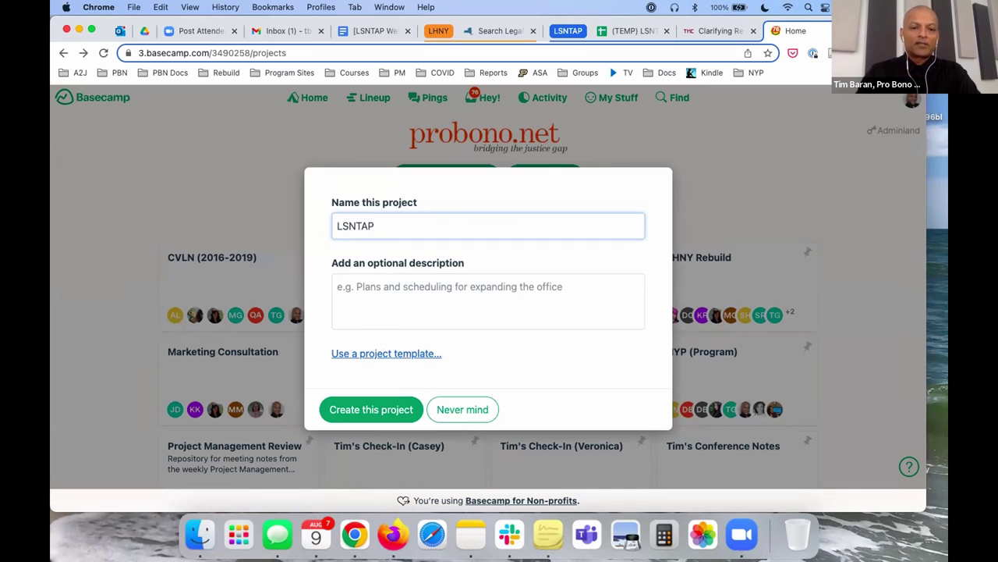
type("Webin")
key("BackSpace")
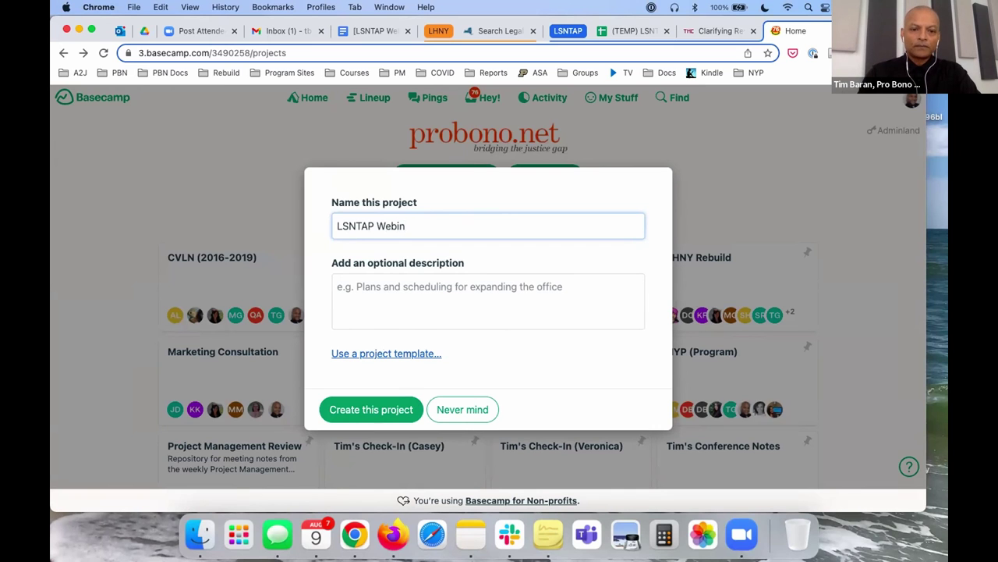
type("nar ")
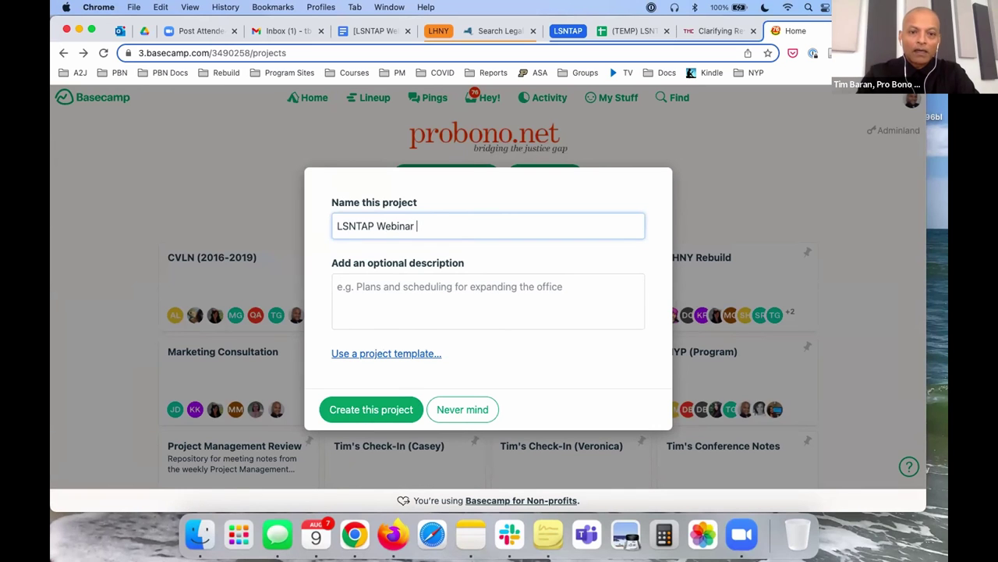
type("Planning")
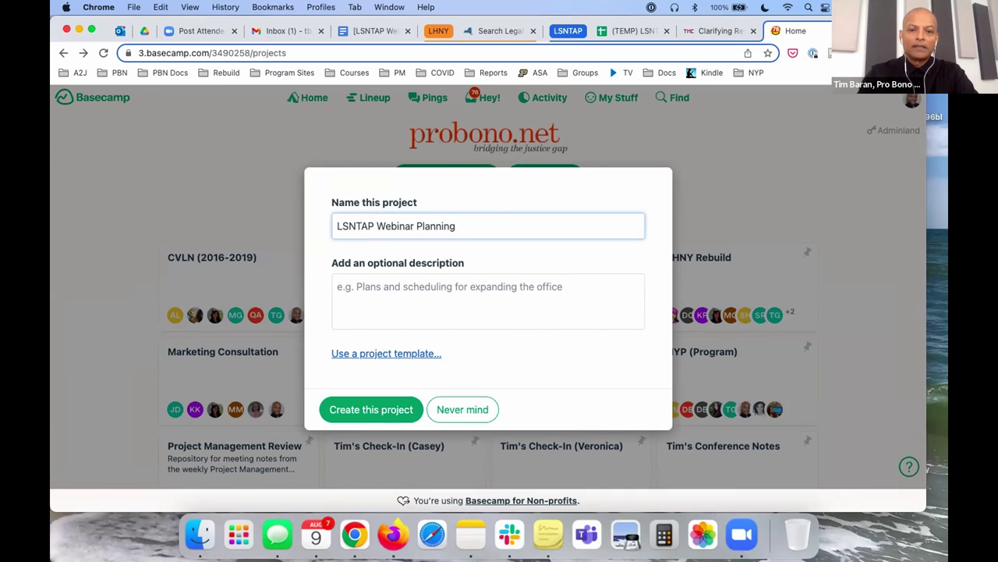
type(" Intake")
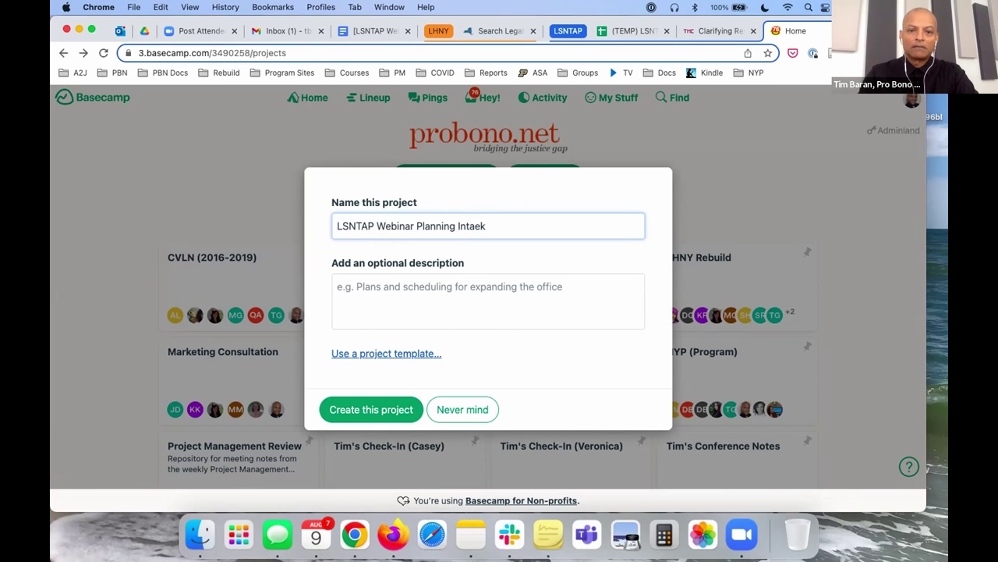
key("BackSpace")
key("BackSpace")
key("BackSpace")
type("ake App")
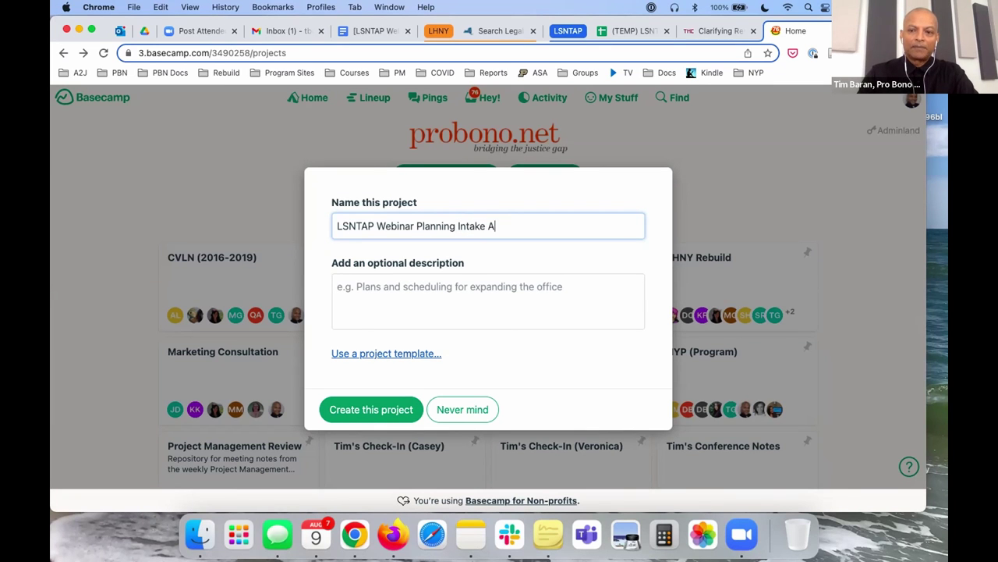
left_click(365, 409)
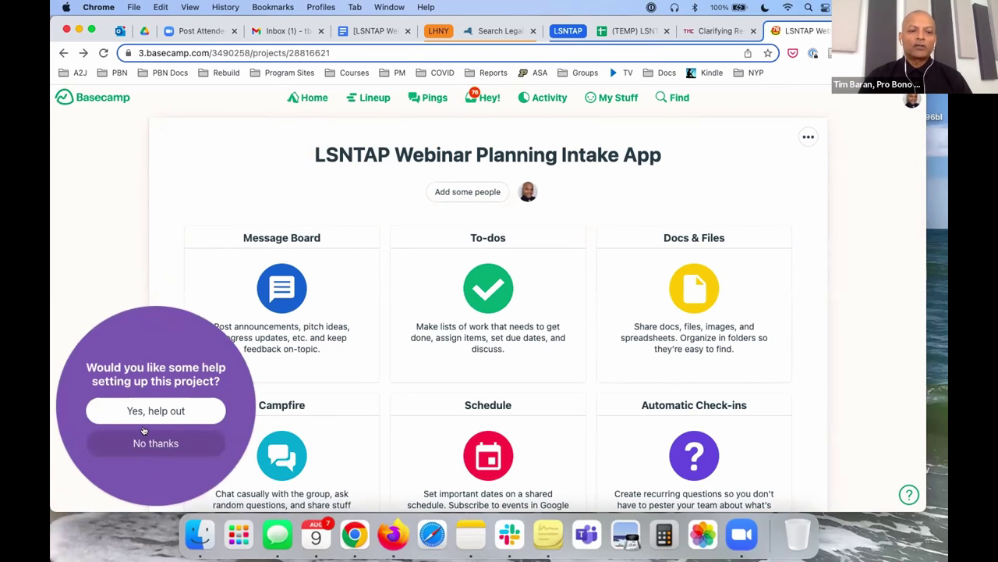
left_click(145, 442)
Step: Examine the new project's available tools, from Message Board and To-dos to Automatic Check-ins, and its Project Activity section
scroll(115, 336, "down", 5)
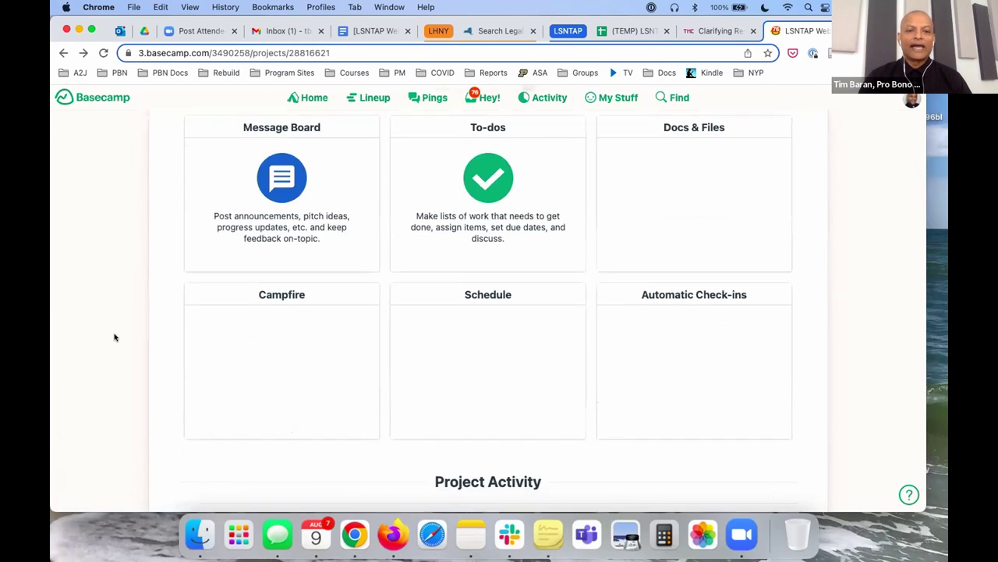
scroll(114, 337, "up", 3)
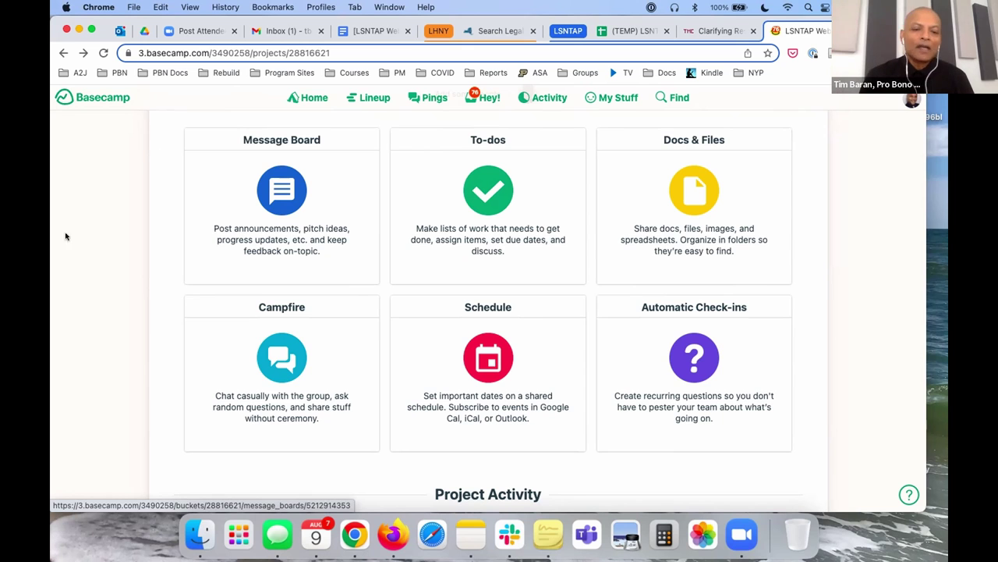
scroll(248, 323, "down", 2)
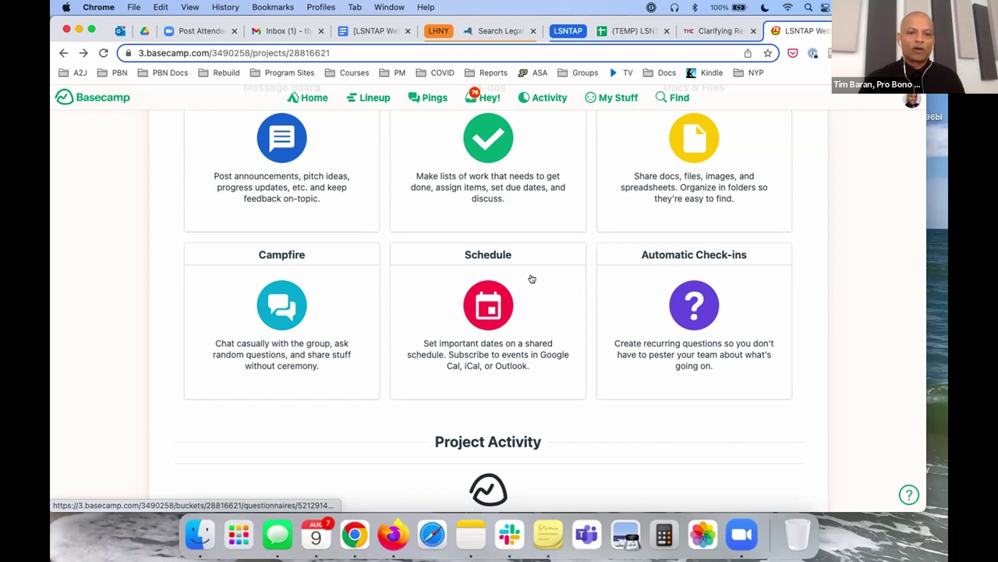
scroll(527, 279, "up", 3)
scroll(528, 279, "down", 3)
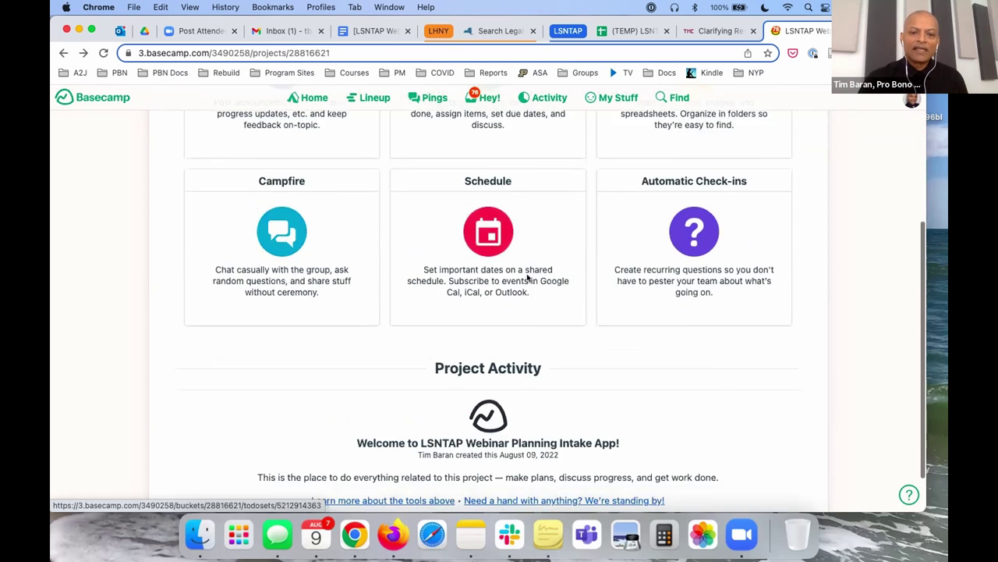
scroll(528, 279, "up", 5)
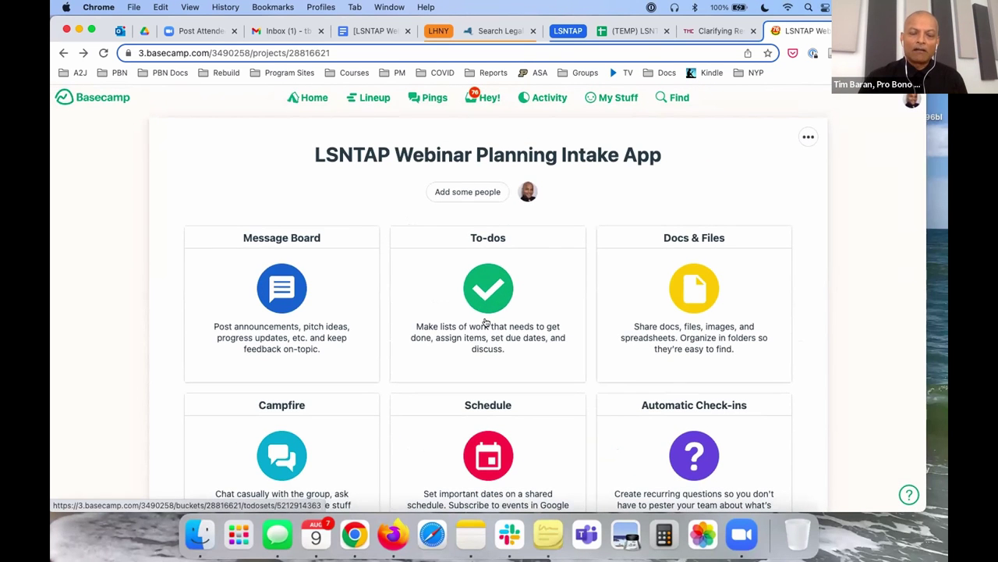
scroll(486, 323, "down", 3)
scroll(486, 323, "up", 3)
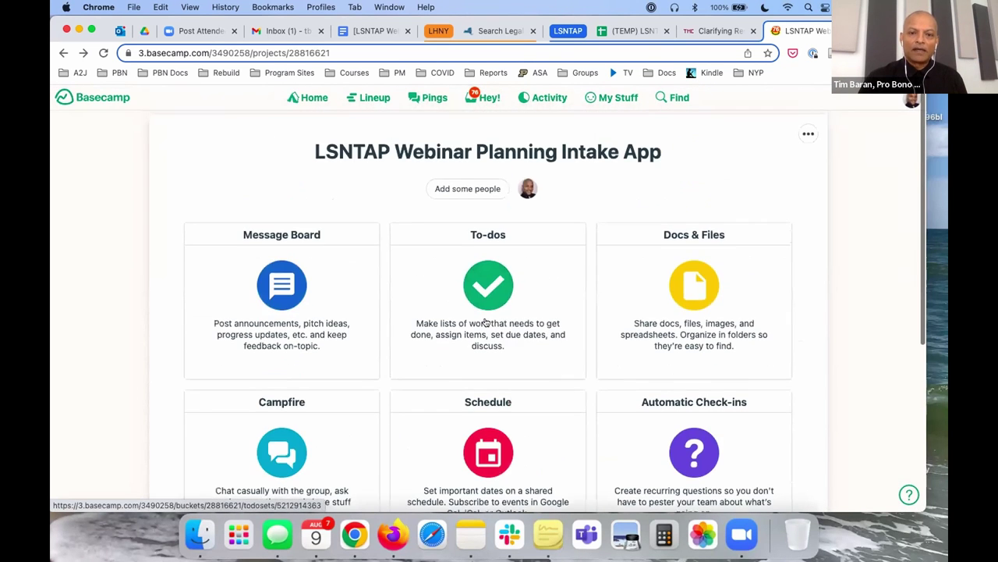
Step: Add the LHNY account to the project's people without an invitation note and return to the project page
left_click(452, 192)
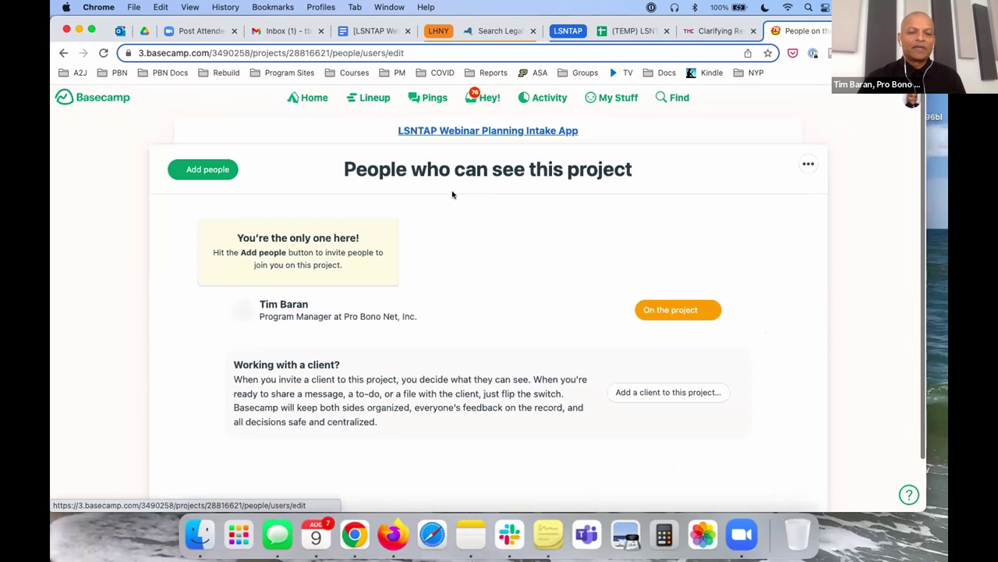
scroll(543, 248, "down", 2)
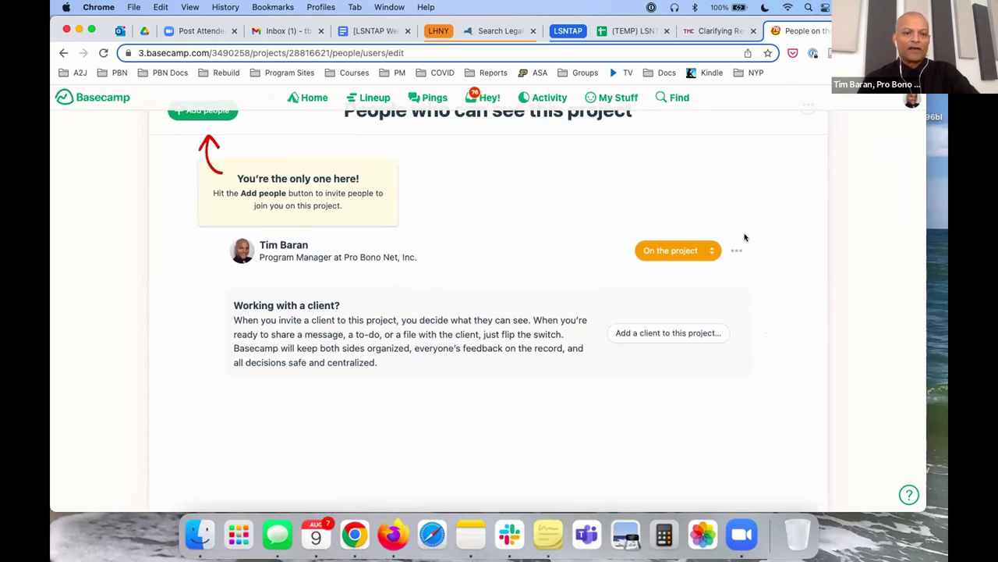
scroll(581, 307, "up", 2)
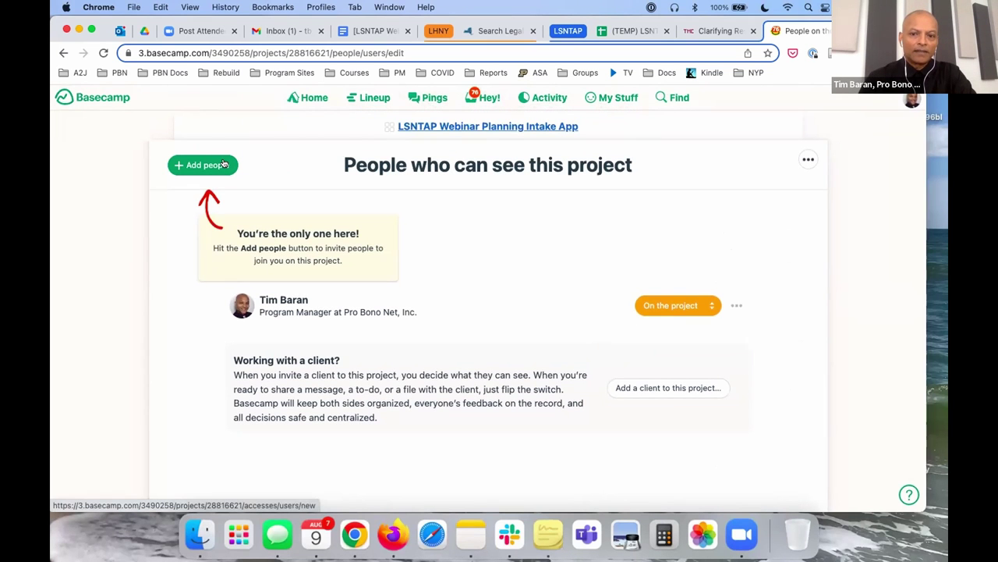
left_click(223, 165)
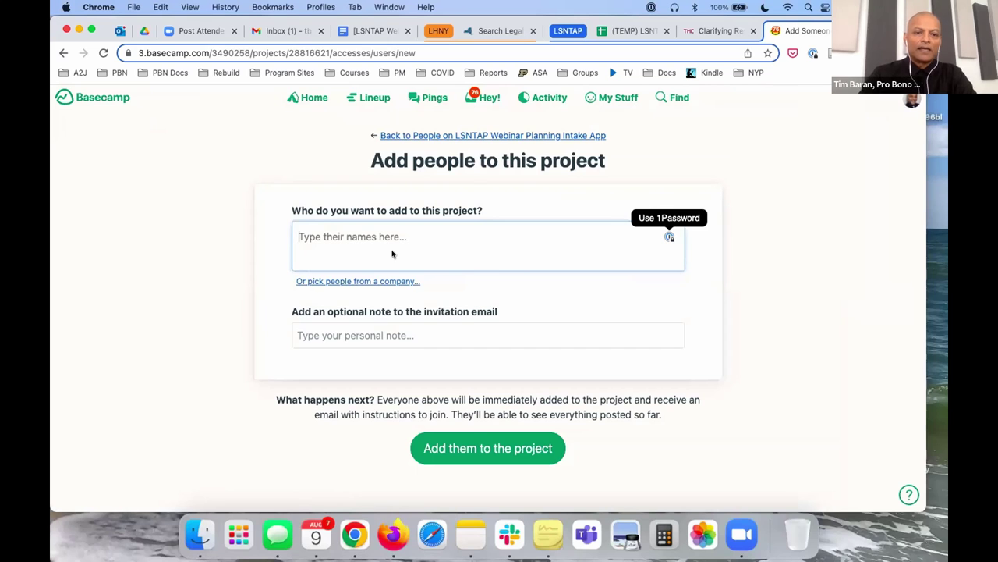
type("tim")
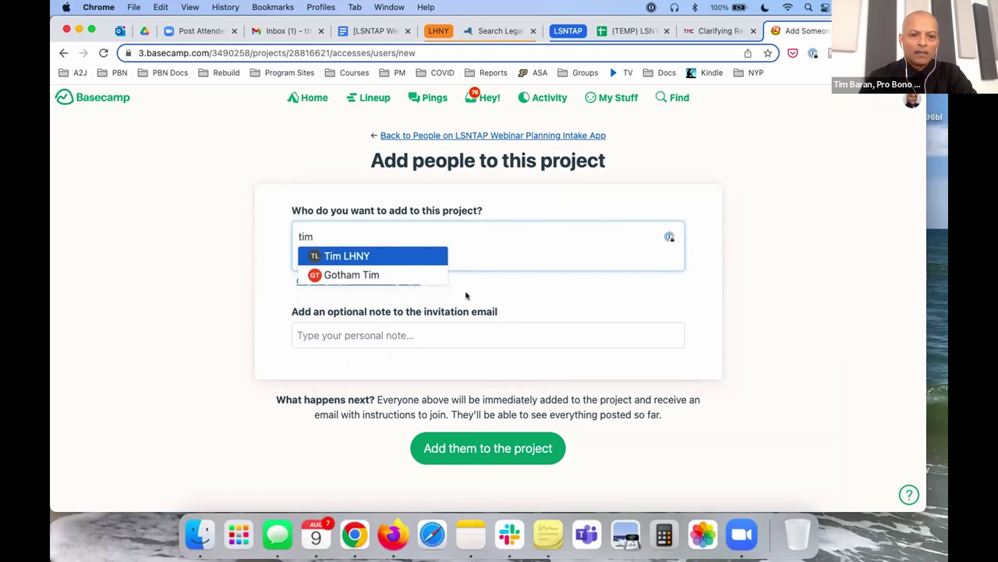
left_click(340, 257)
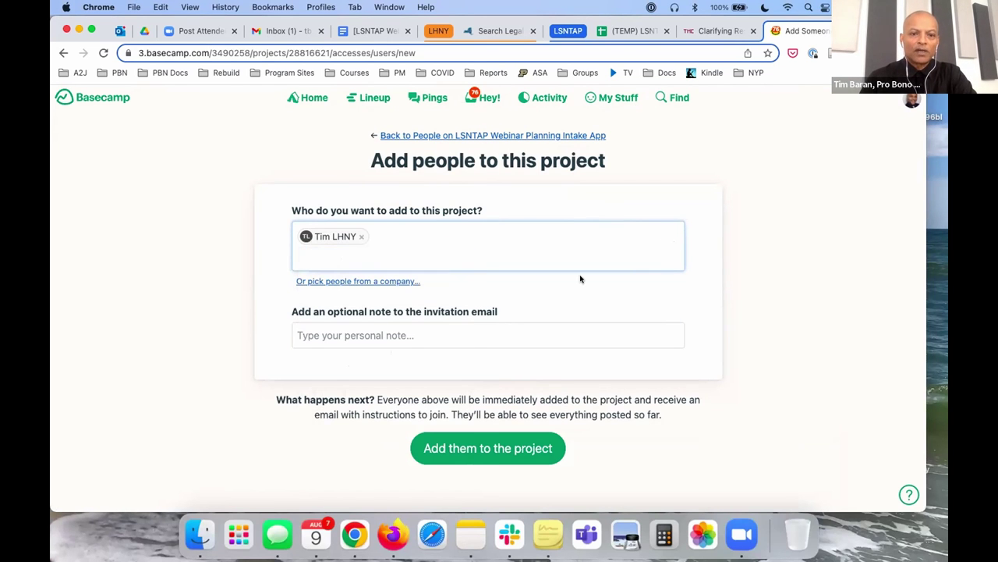
scroll(581, 279, "down", 1)
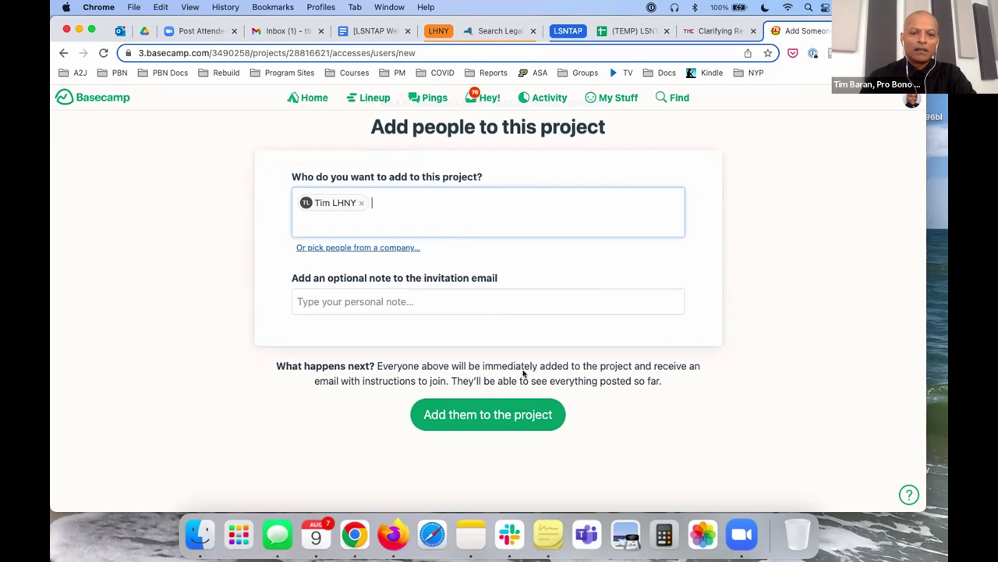
left_click(487, 406)
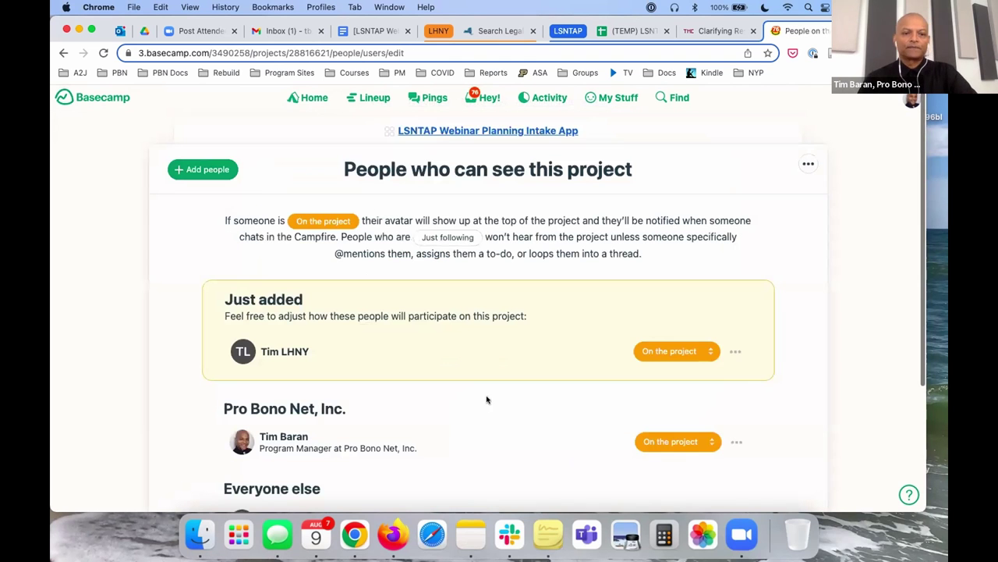
left_click(486, 127)
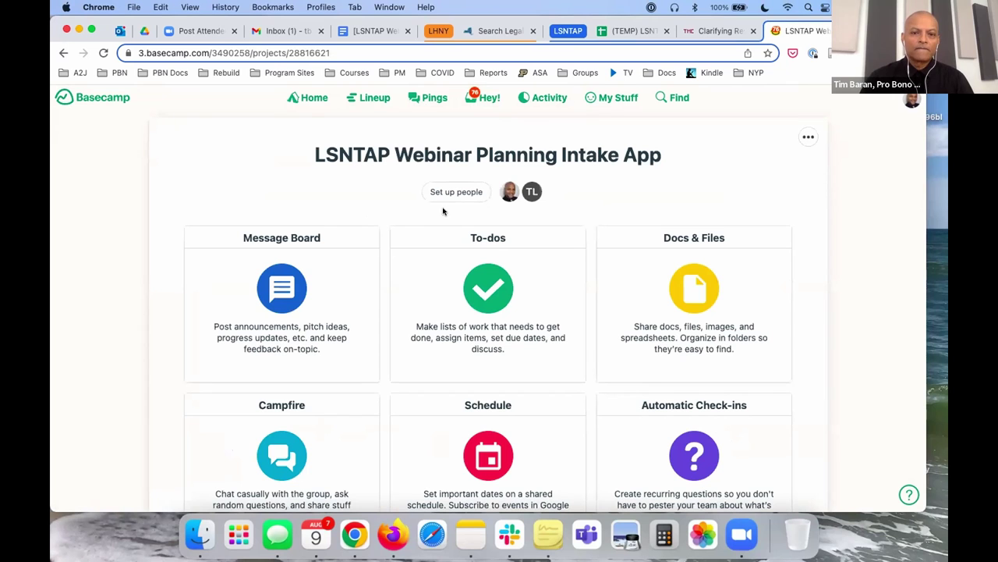
Step: Start a new Message Board post titled "Interview Question" and begin its body with "Hi Team - "
left_click(306, 238)
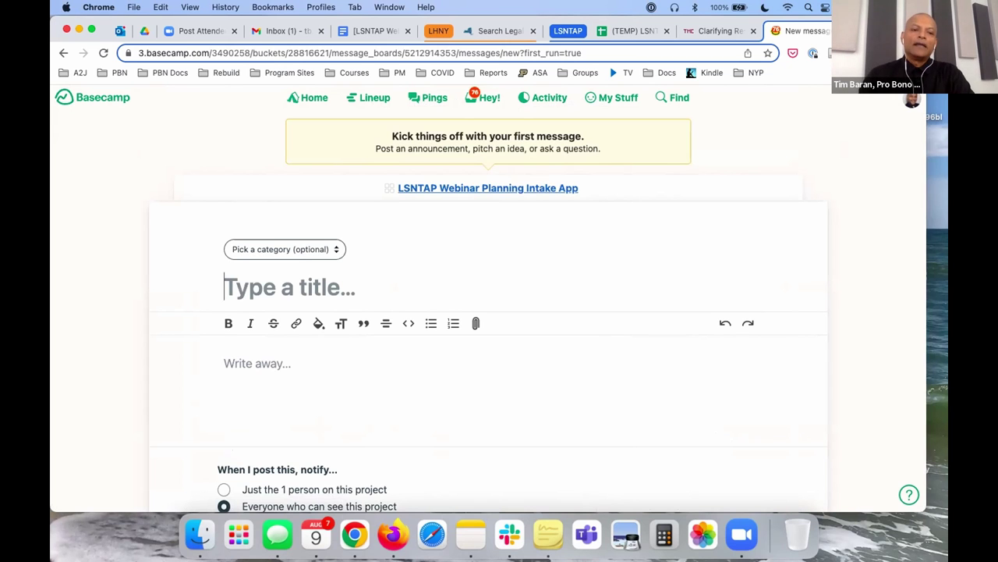
type("Interview Question")
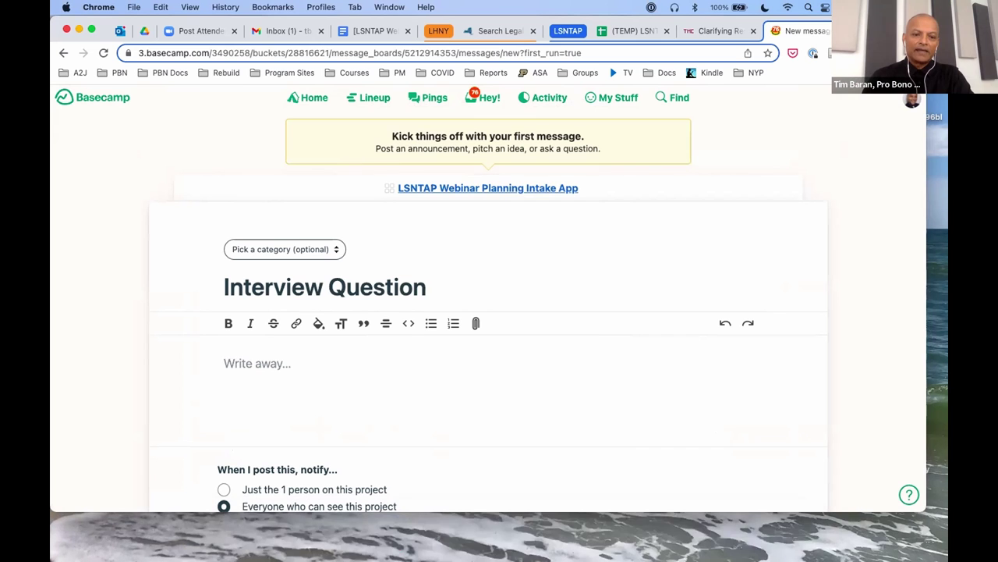
left_click(210, 375)
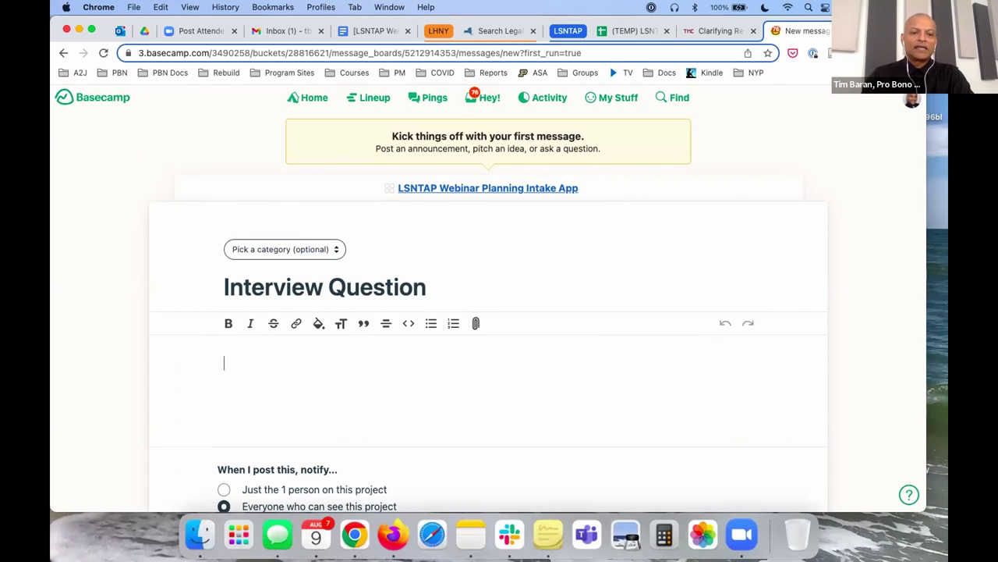
type("Taes")
key("BackSpace")
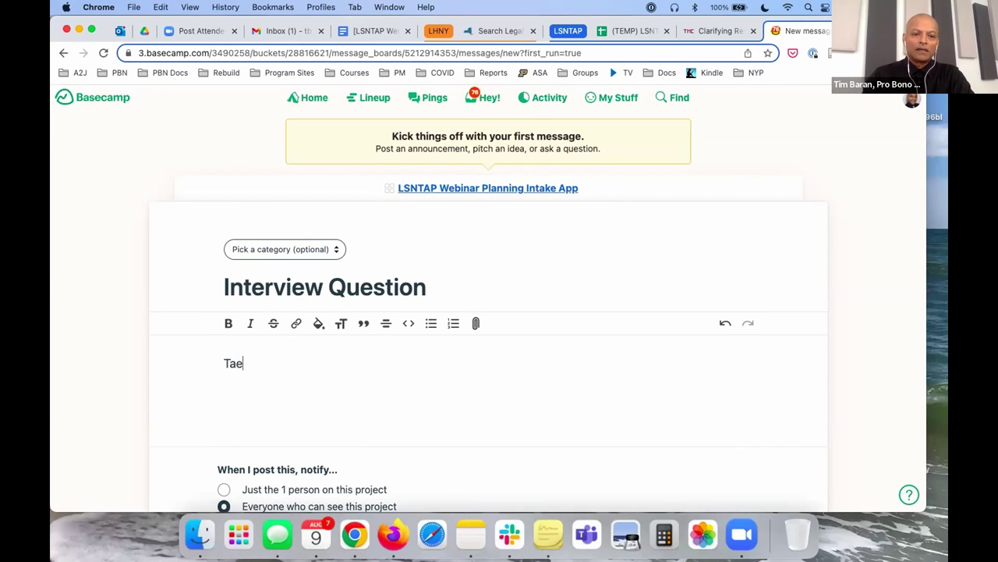
key("BackSpace")
key("BackSpace")
key("BackSpace")
type("Hi Team - ")
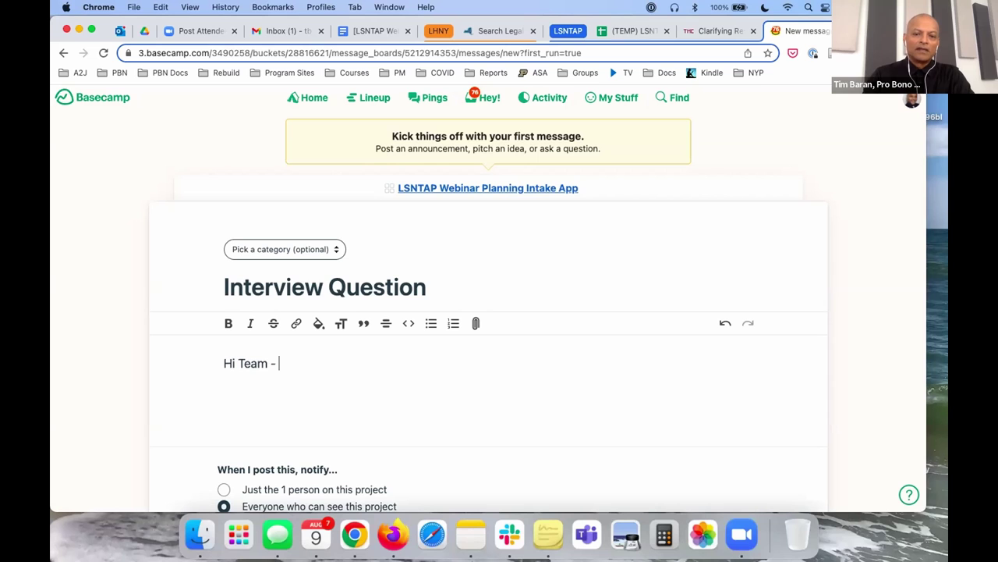
Step: Continue the message body with "Take a look at the attached questions we got from our users."
type("Take a loo")
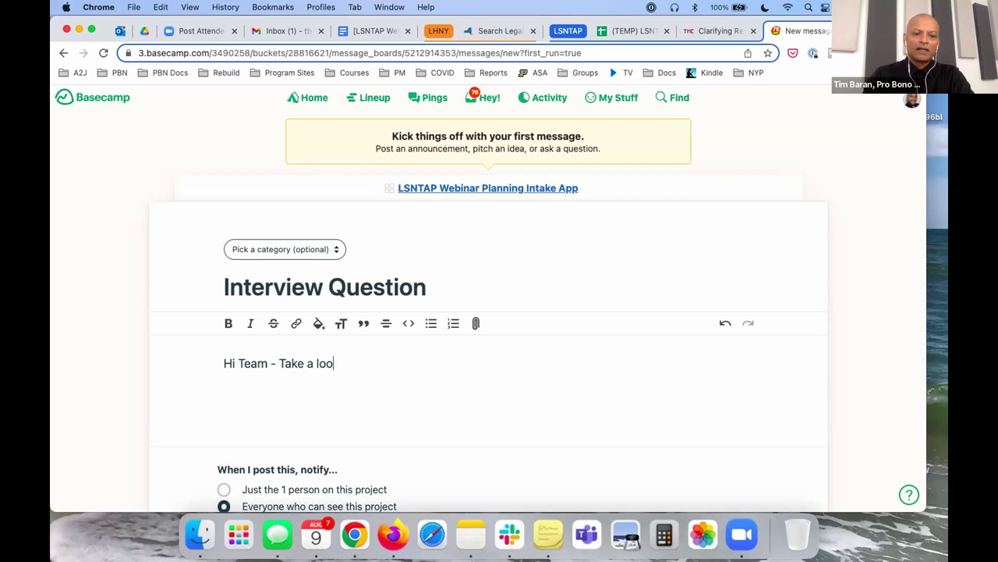
type("k at the attach")
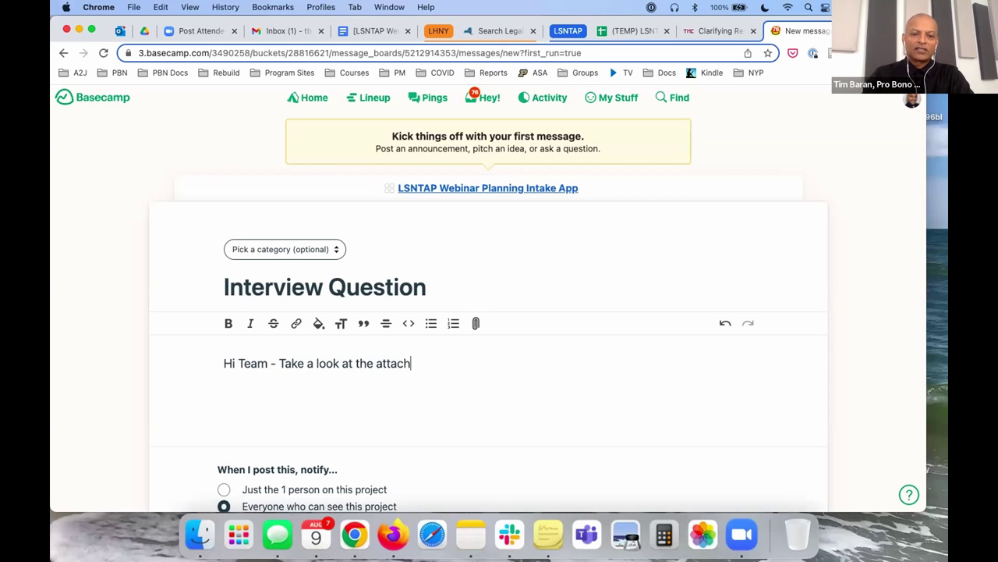
type("ed ")
type("qeu")
key("BackSpace")
key("BackSpace")
type("ue")
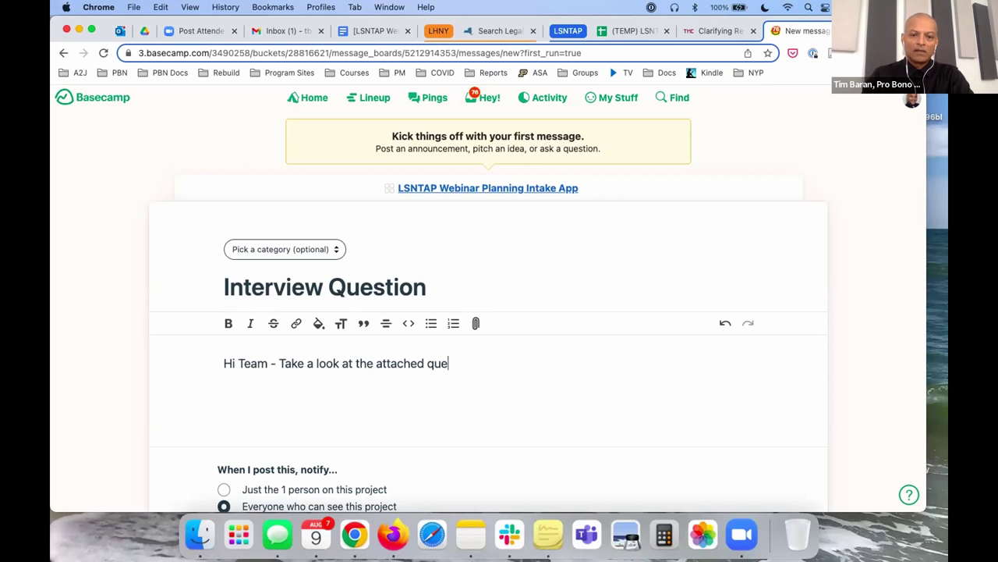
type("stions we got ")
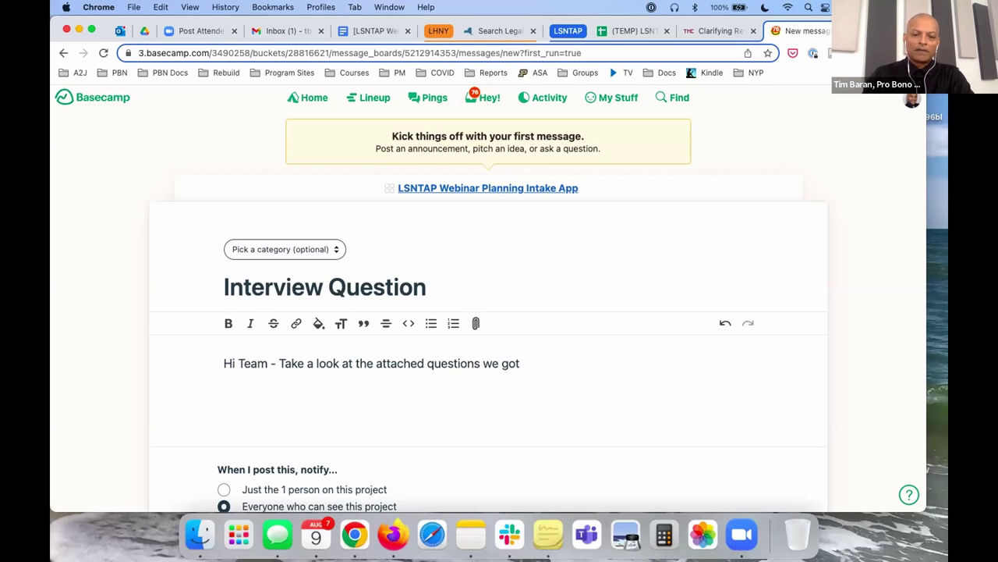
type("from our users. ")
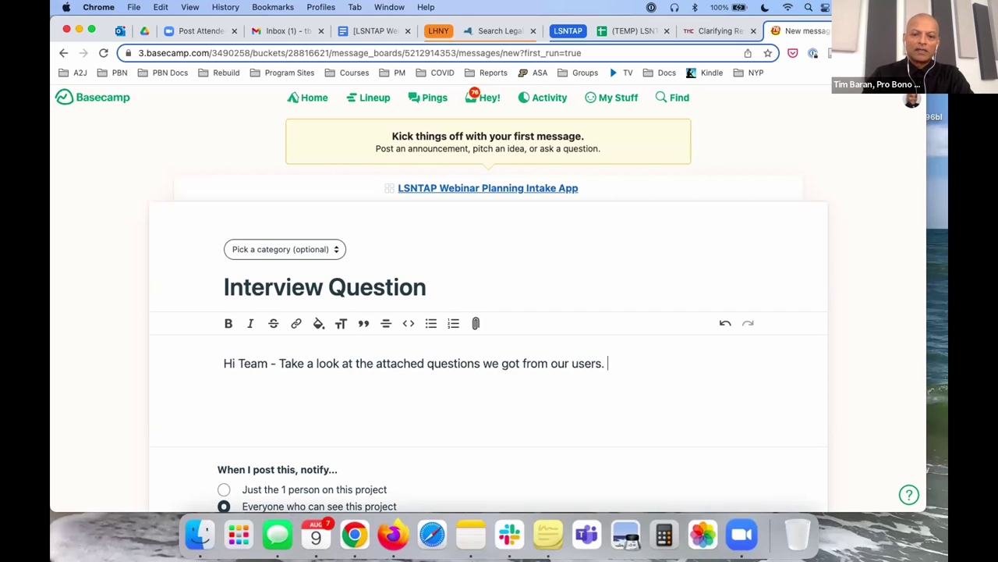
Step: Finish the message with "Please provide feedback" and post it, notifying everyone who can see the project
type("Please ")
type("provic")
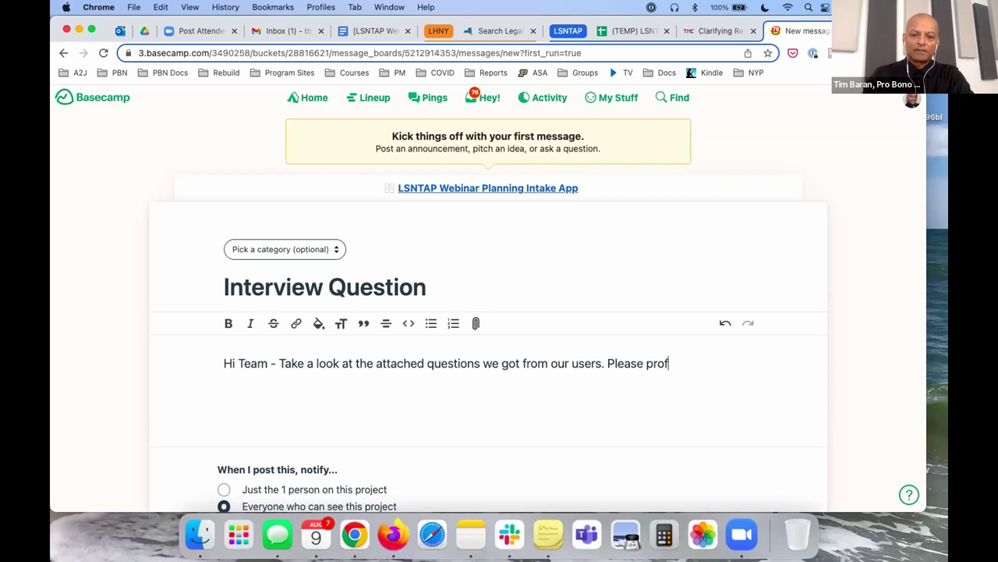
type("e fee")
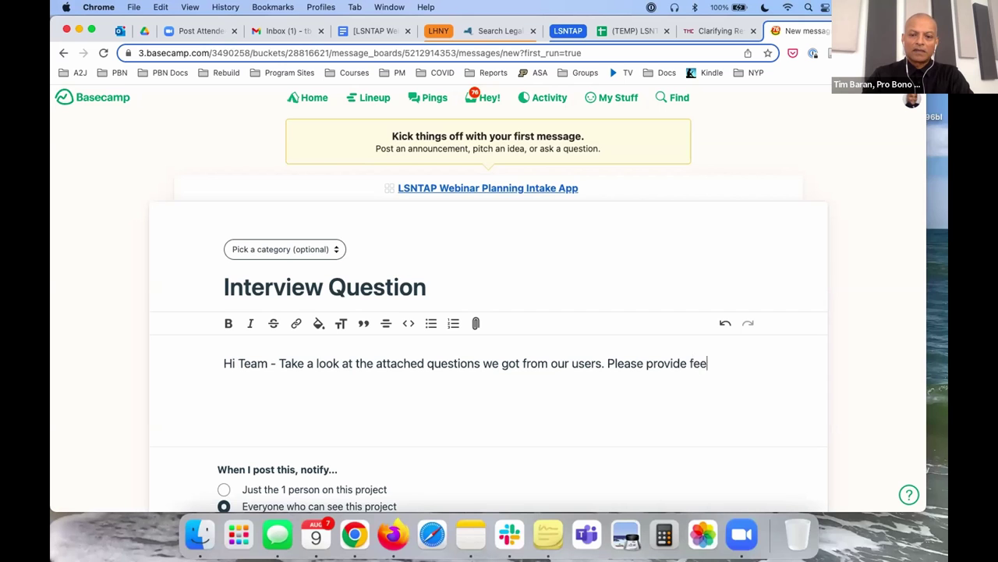
type("dback")
scroll(202, 371, "down", 4)
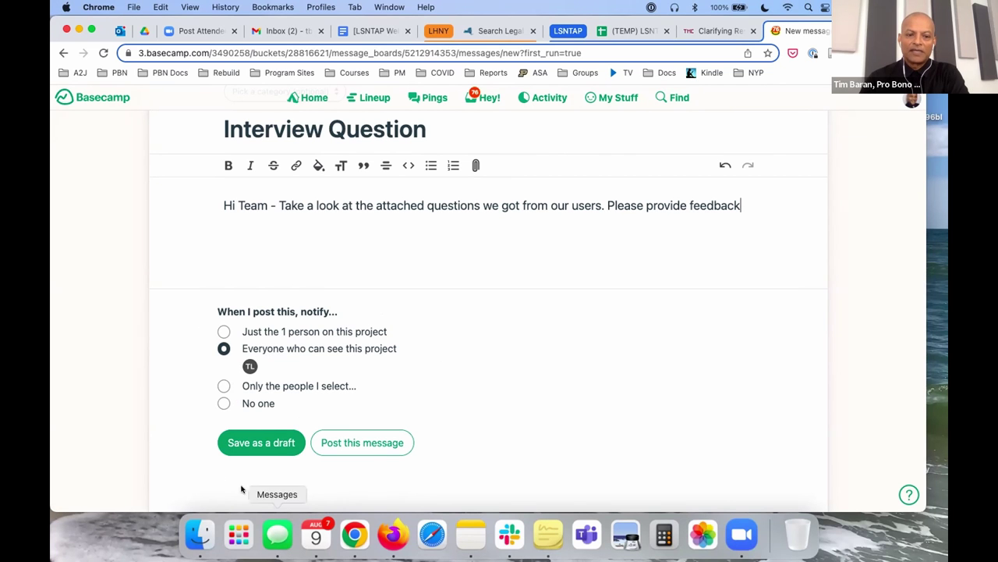
left_click(381, 441)
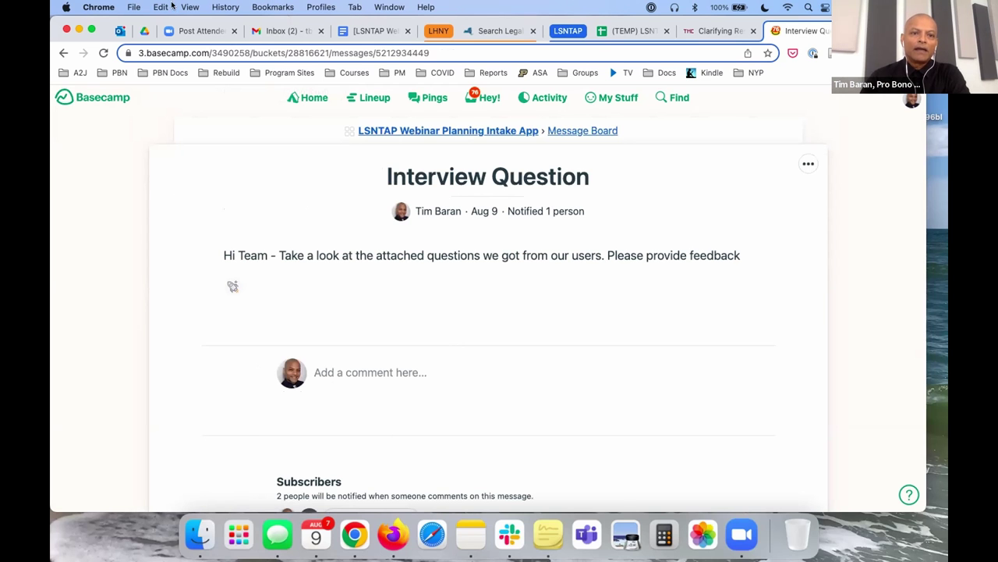
Step: Switch to the Gmail inbox, read the Basecamp project invitation email and return to the inbox
left_click(281, 33)
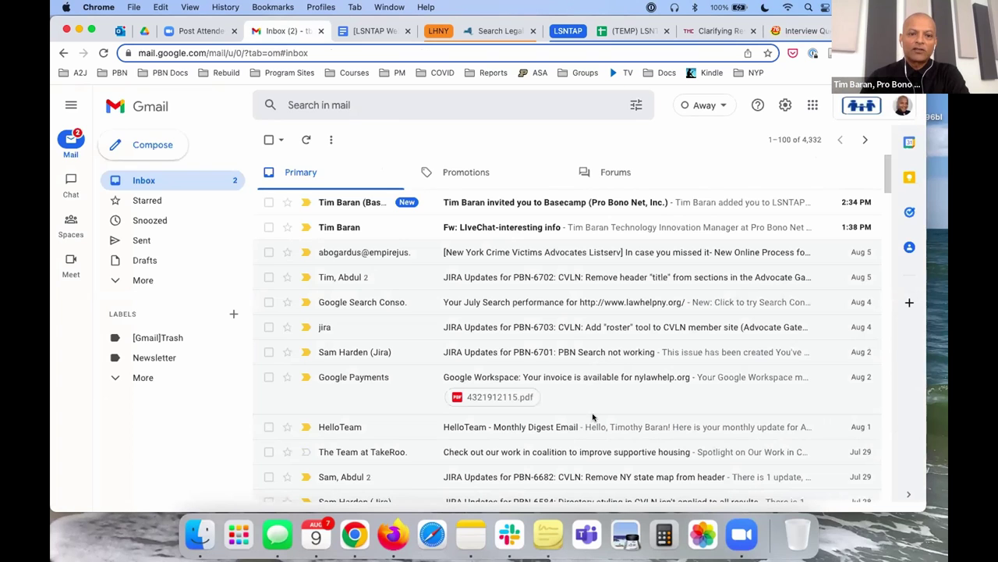
left_click(556, 202)
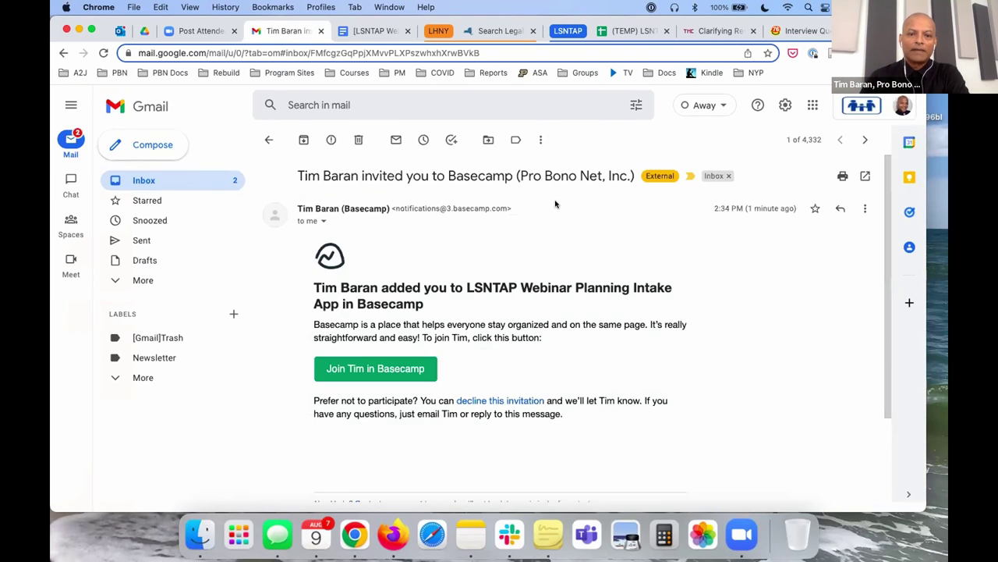
scroll(600, 340, "down", 3)
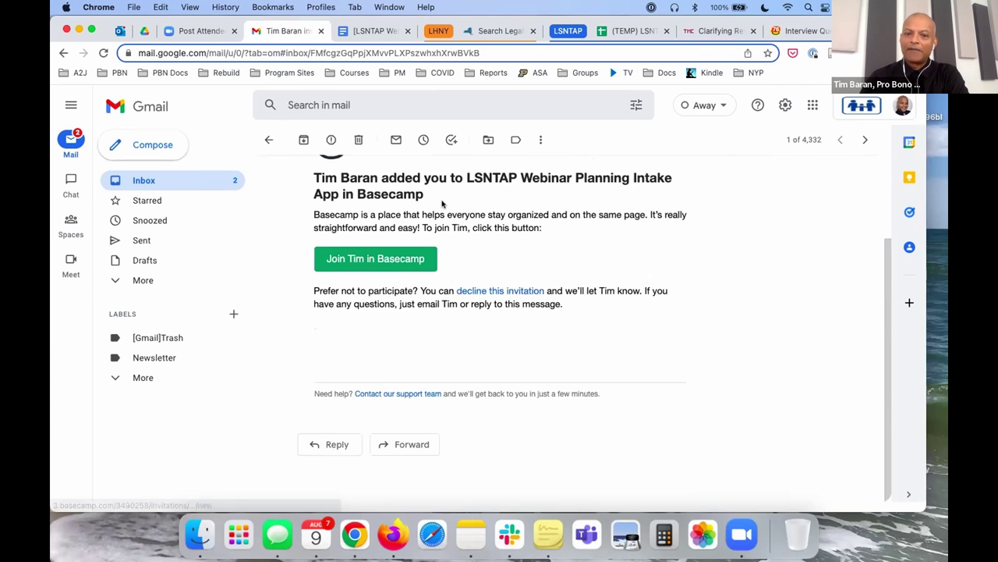
scroll(441, 203, "up", 3)
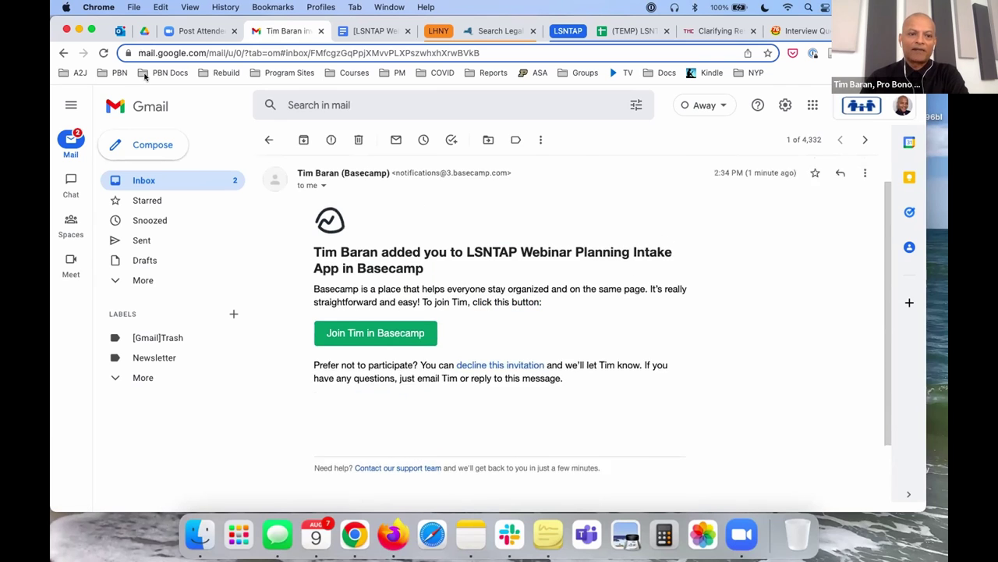
left_click(161, 180)
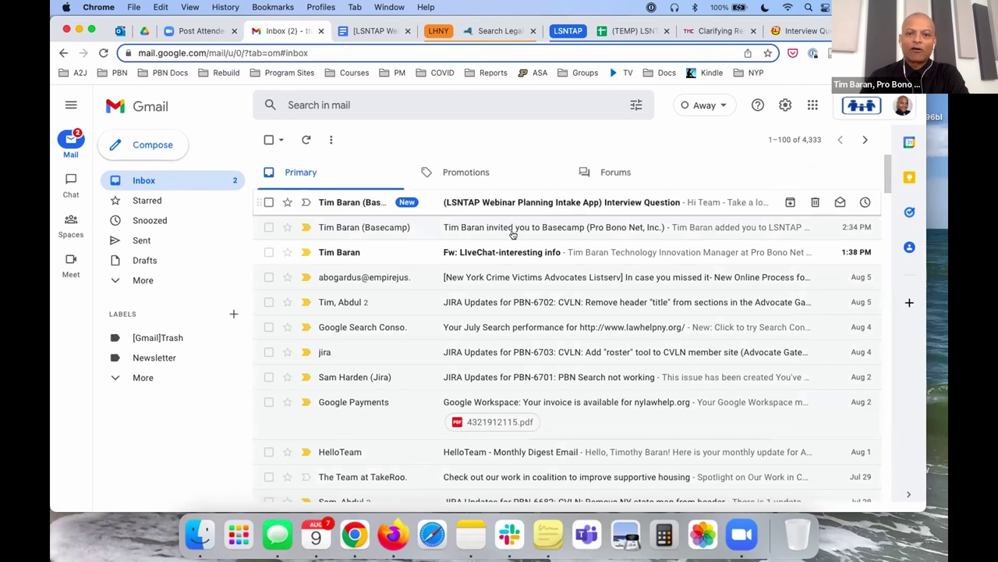
Step: Read the Interview Question notification email, check where its respond link leads, and switch back to the posted message in Basecamp
left_click(621, 202)
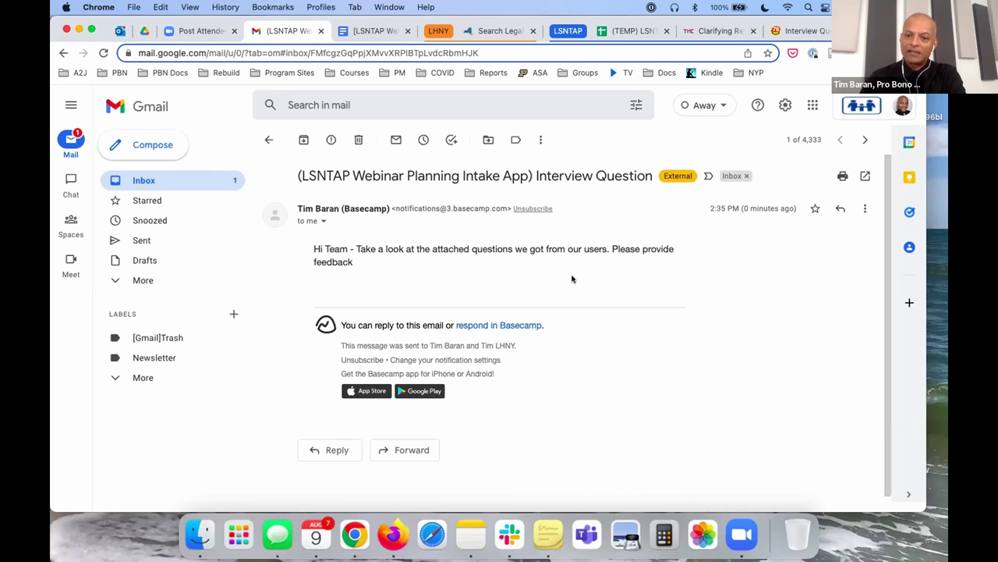
left_click(504, 326)
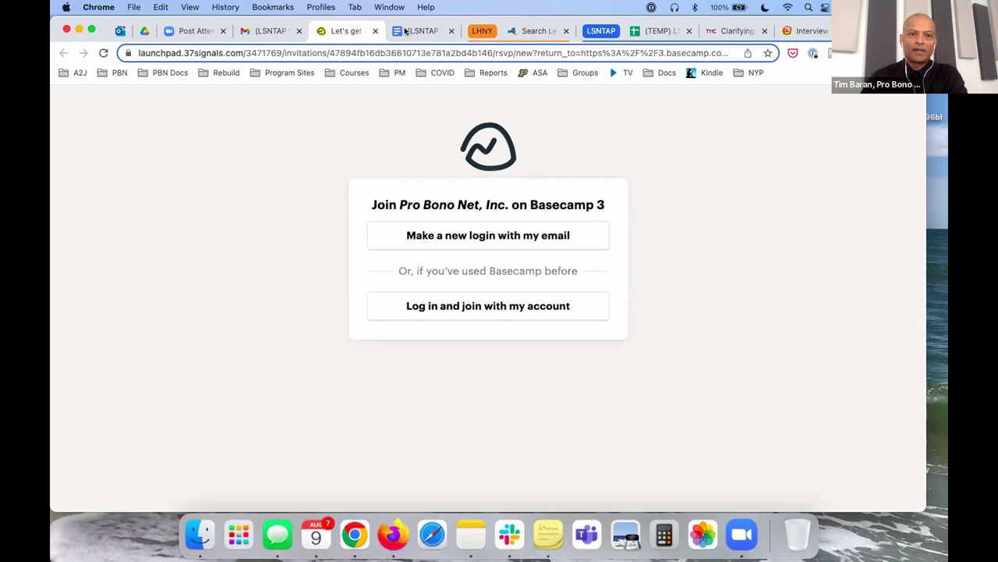
left_click(374, 30)
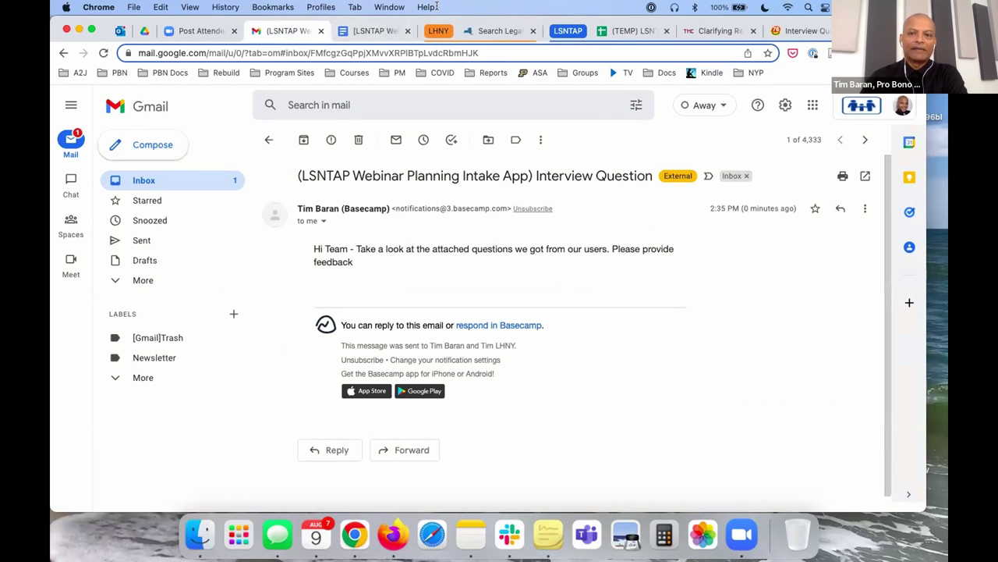
left_click(788, 31)
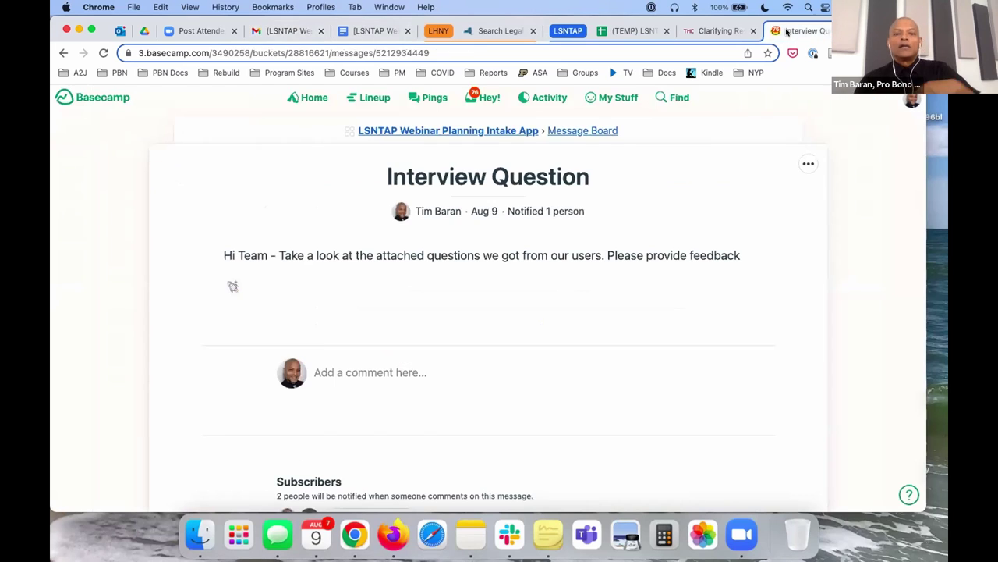